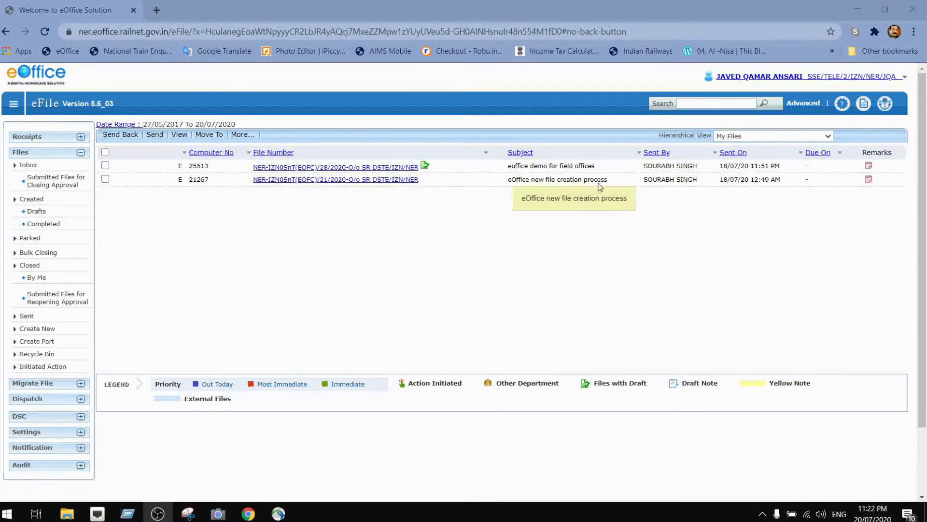
- Open the new file creation process file and read its notings up to Note # 8
click(313, 180)
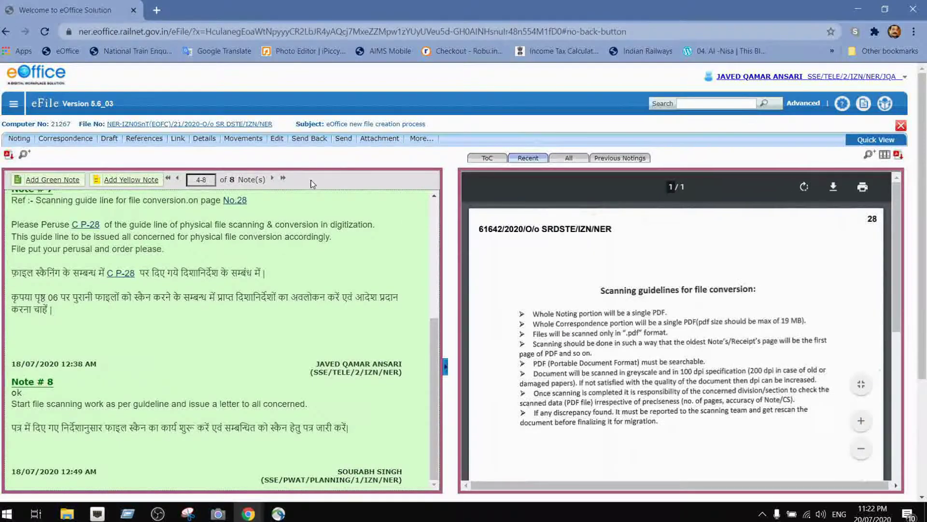
scroll(332, 334, down, 3)
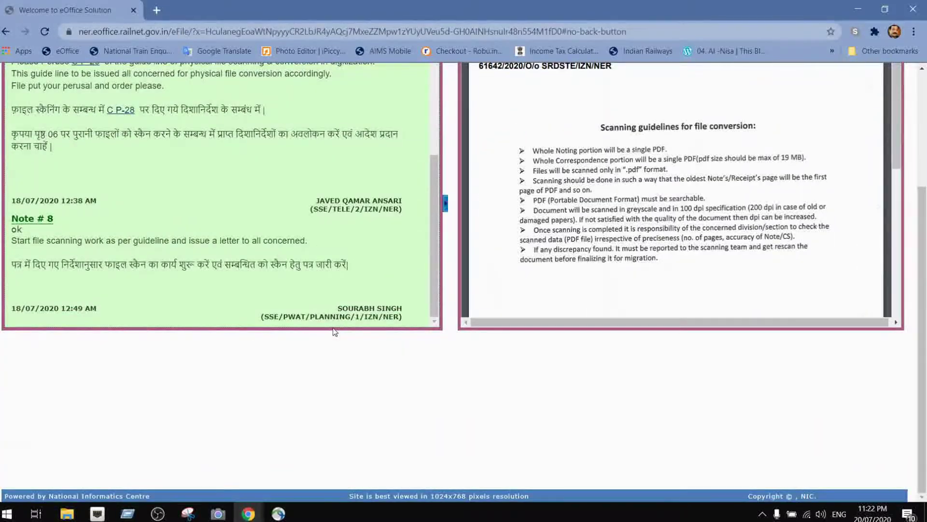
scroll(204, 279, down, 3)
scroll(205, 279, up, 3)
scroll(328, 276, up, 5)
scroll(332, 253, up, 3)
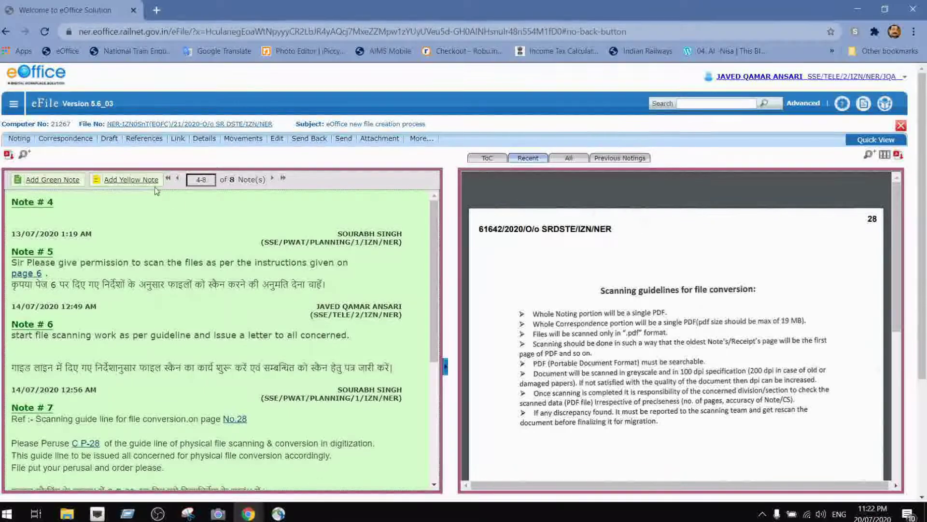
mouse_move(113, 144)
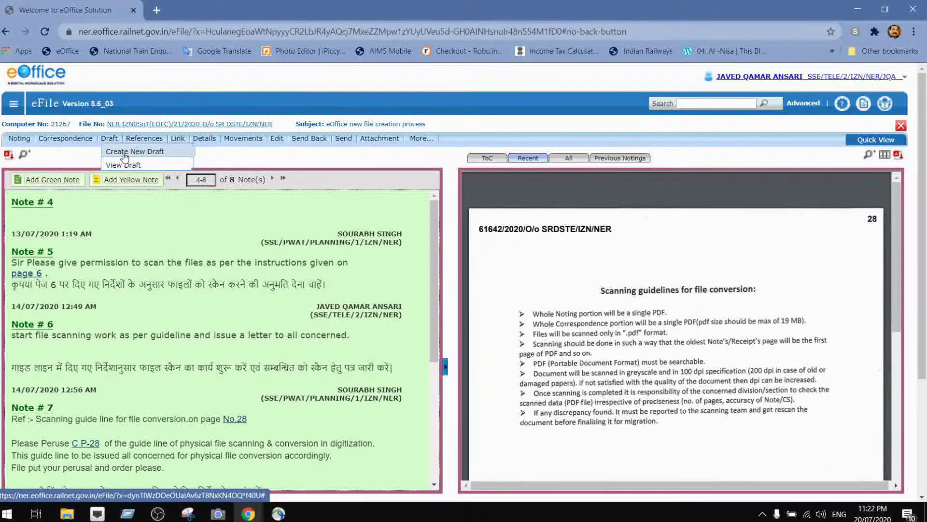
- Create a new draft for the file, typing a trial line in the body and erasing it
click(125, 151)
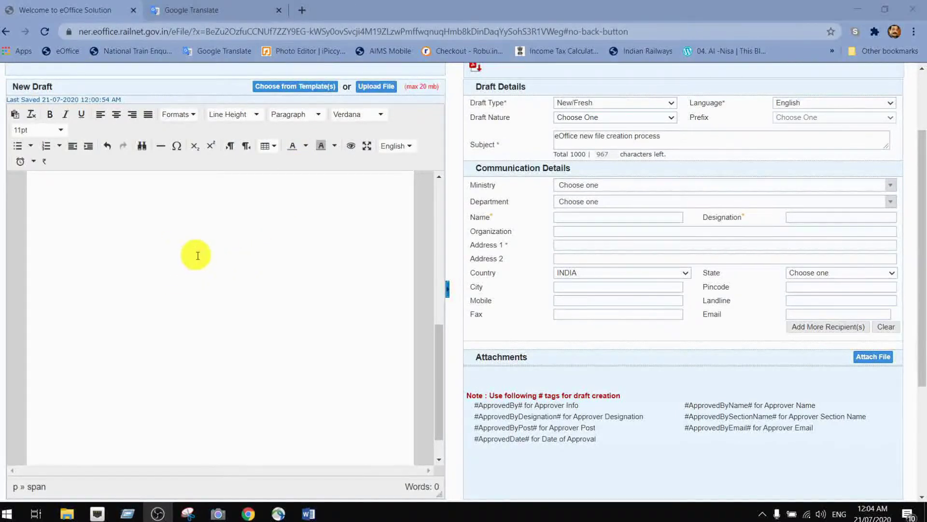
click(44, 190)
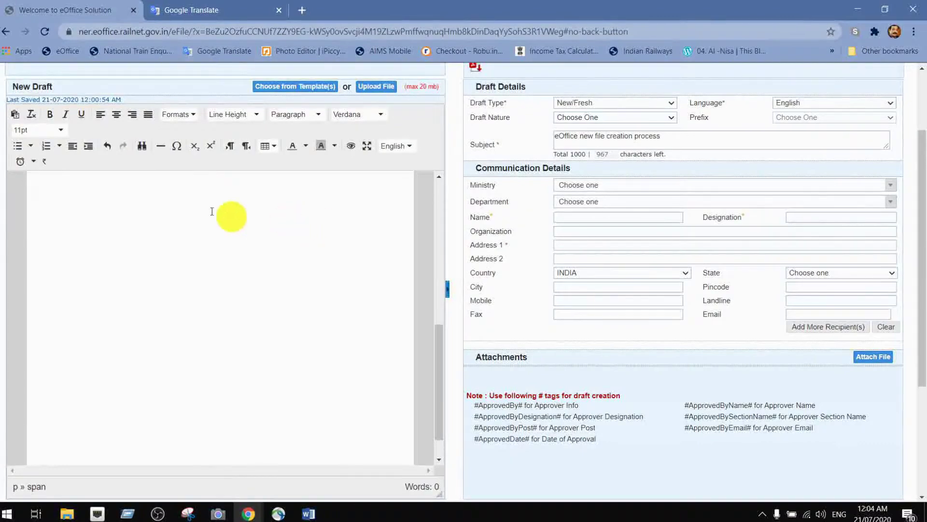
scroll(128, 208, up, 3)
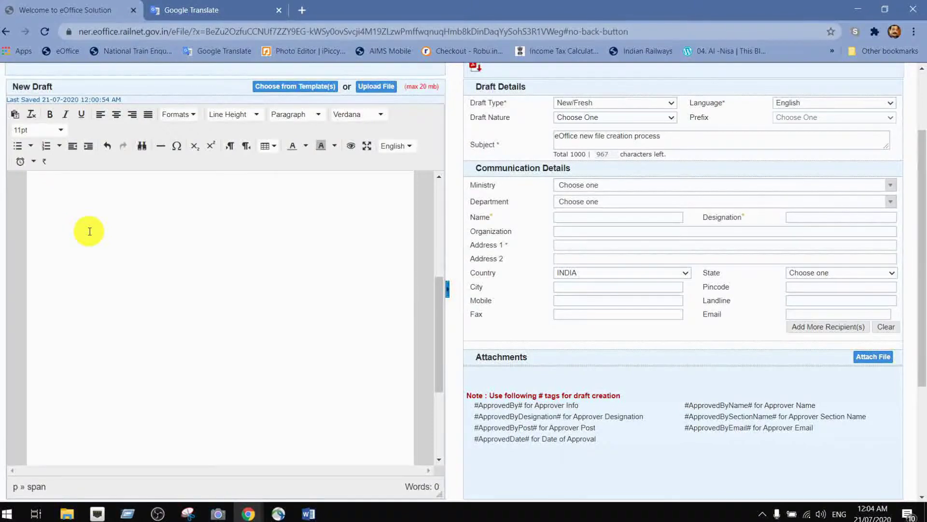
text(as)
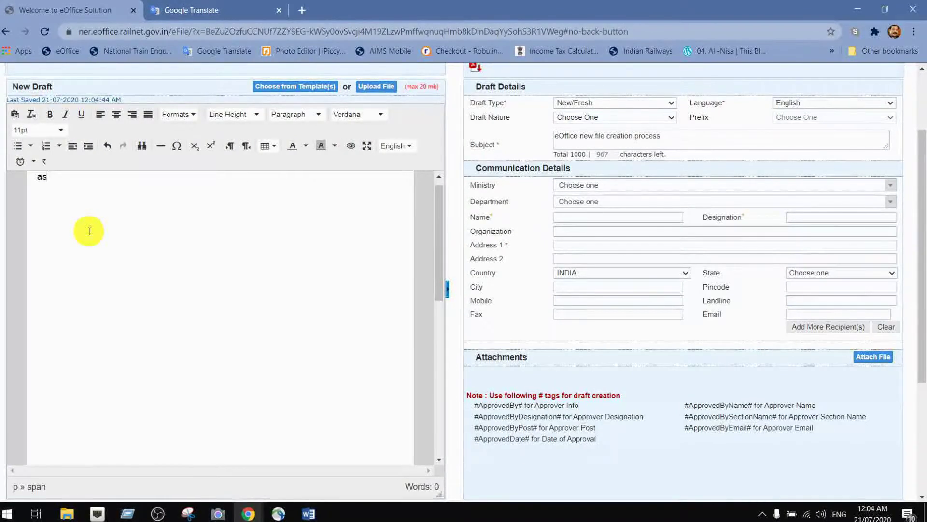
text( per your orde)
key(BackSpace)
key(BackSpace)
key(BackSpace)
key(BackSpace)
key(BackSpace)
key(BackSpace)
key(BackSpace)
key(BackSpace)
key(BackSpace)
key(BackSpace)
key(BackSpace)
key(BackSpace)
key(BackSpace)
key(BackSpace)
key(BackSpace)
key(BackSpace)
key(BackSpace)
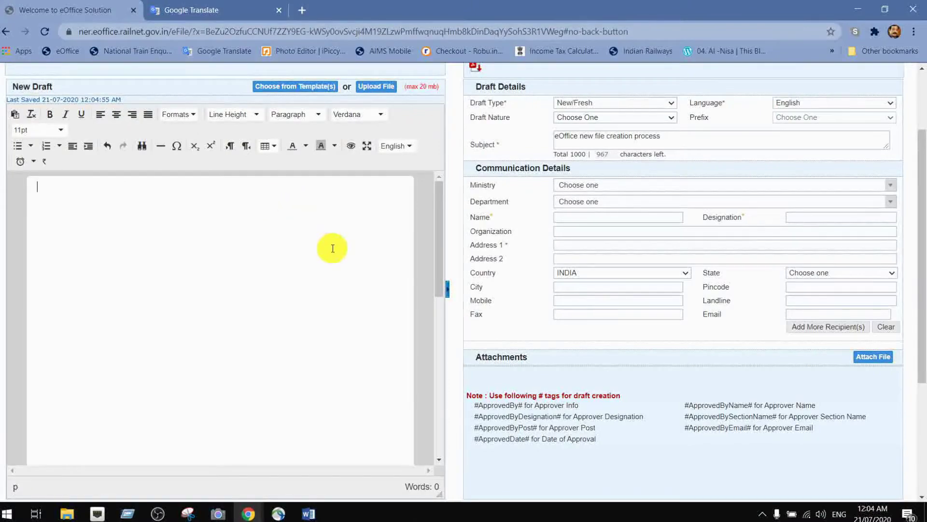
scroll(358, 193, up, 1)
scroll(357, 193, up, 1)
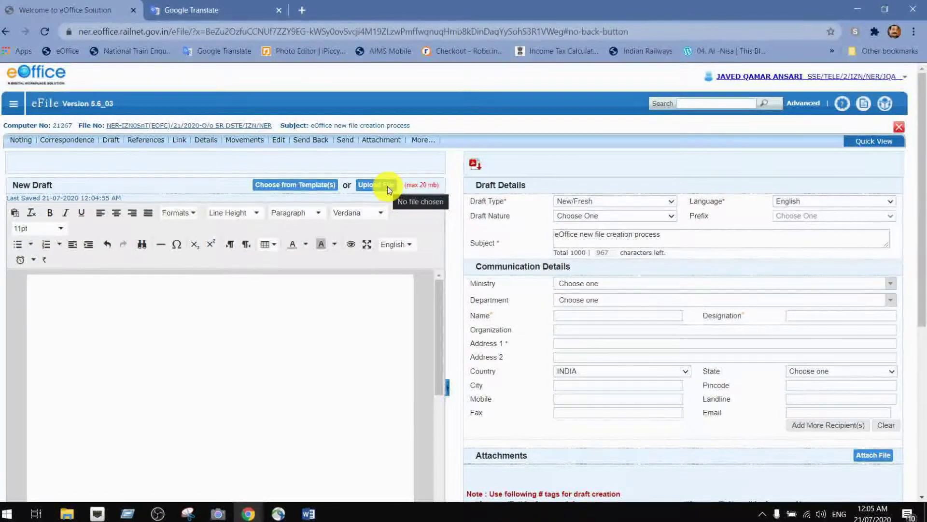
- Upload the पूर्वोत्तर रेलवे 1 Word letter from Desktop > _EOFC as the draft
click(388, 186)
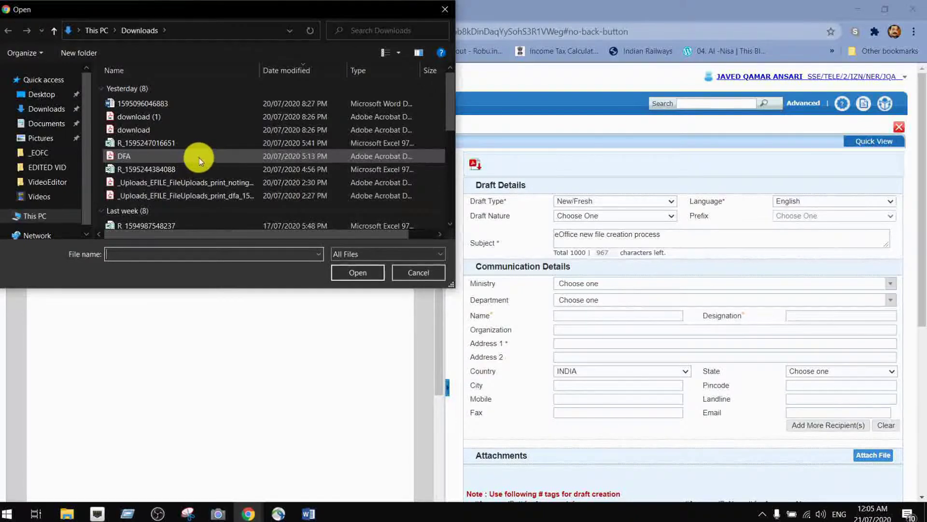
click(43, 95)
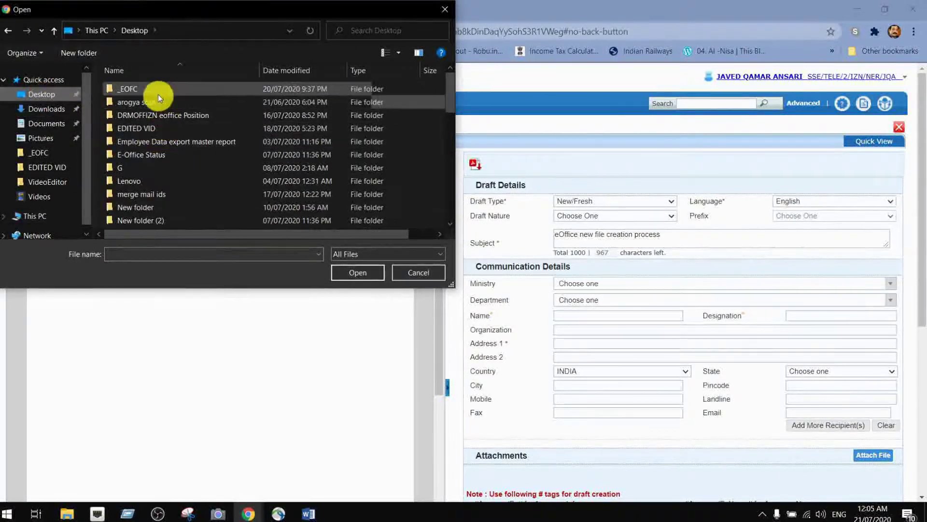
double_click(129, 89)
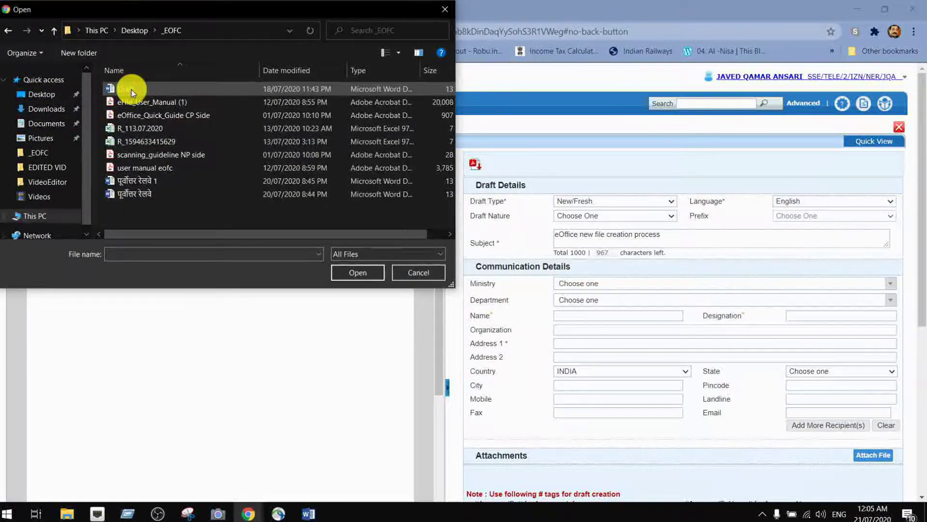
double_click(117, 180)
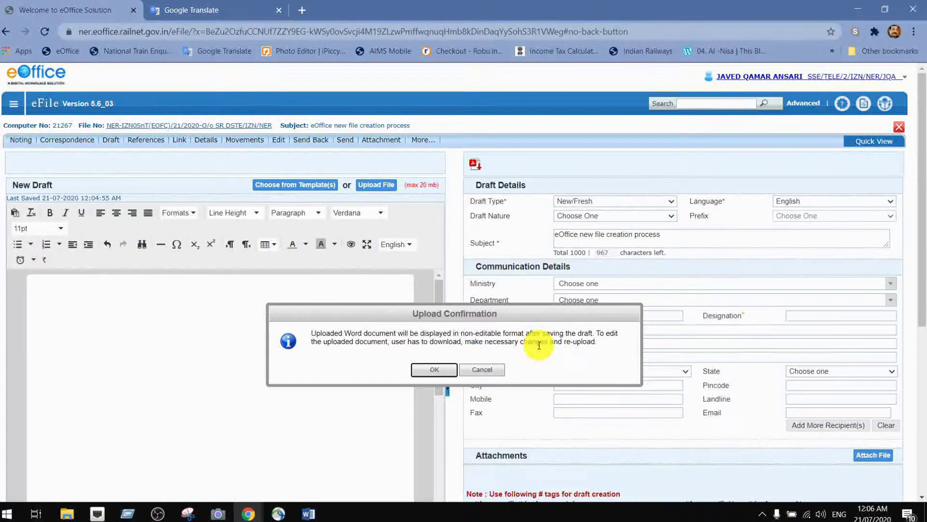
- Accept the upload confirmation and check the one-page Hindi letter preview
click(435, 370)
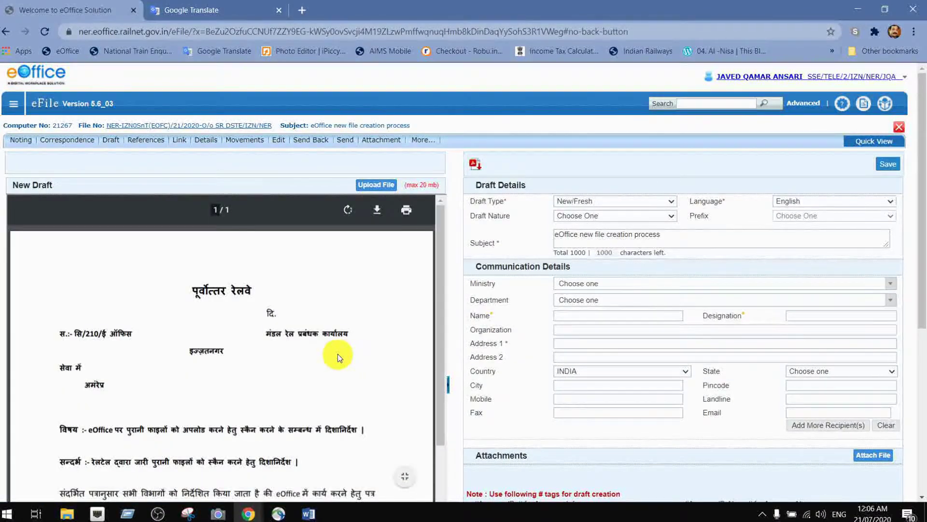
scroll(338, 354, down, 4)
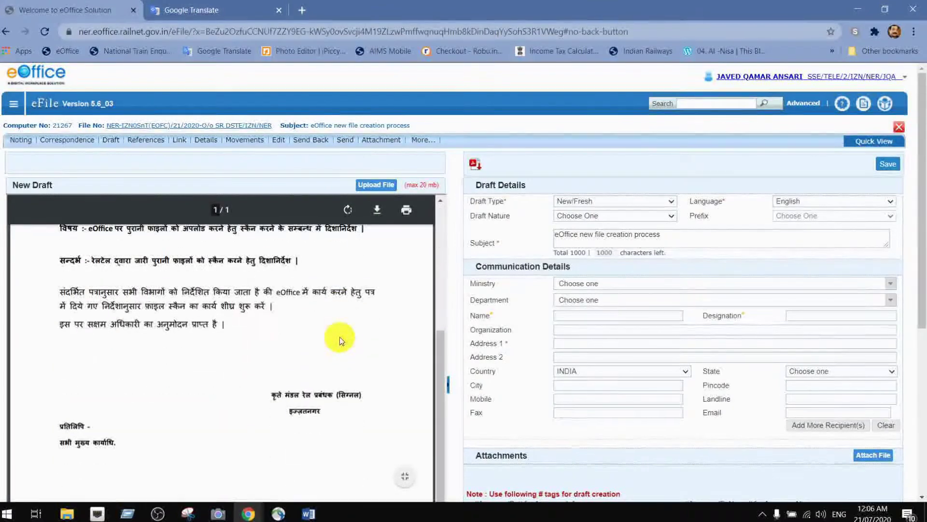
scroll(338, 346, up, 4)
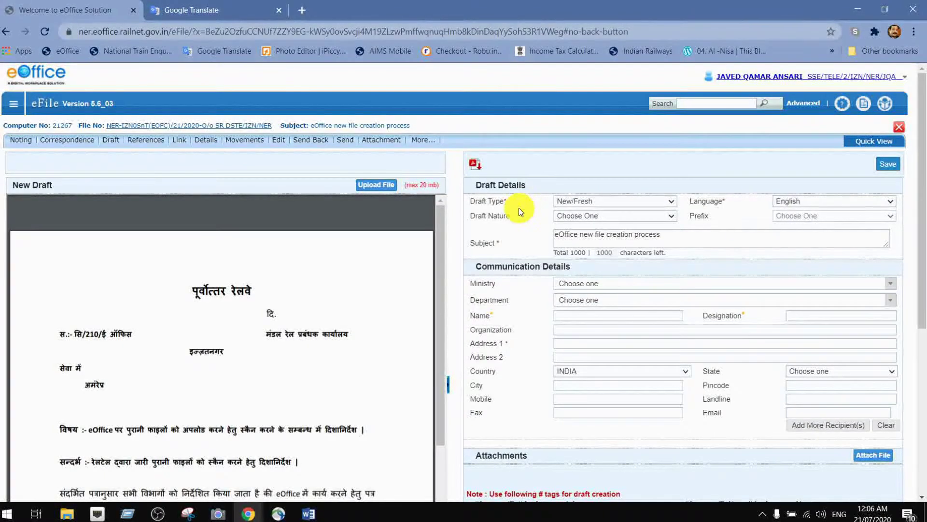
- Set draft type New/Fresh, language Hindi, and ministry MINISTRY OF RAILWAY, searched via 'rai'
click(672, 201)
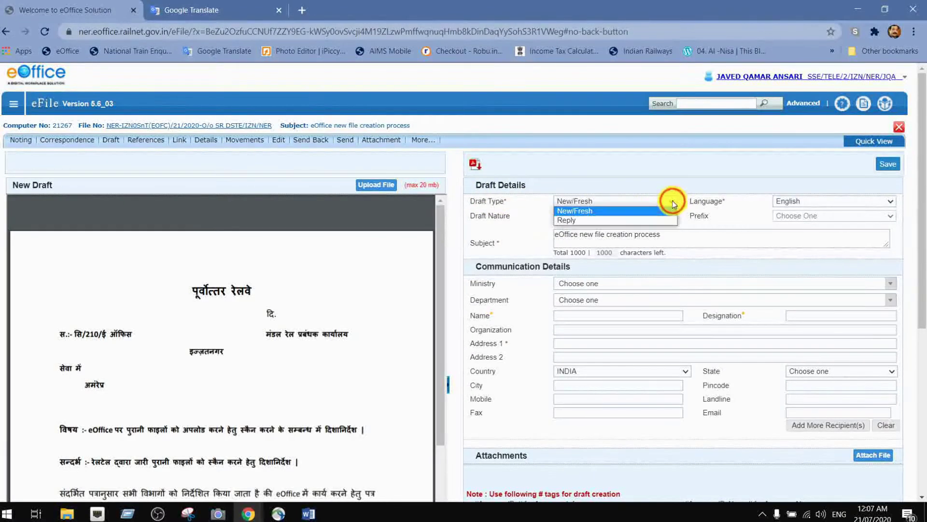
click(655, 211)
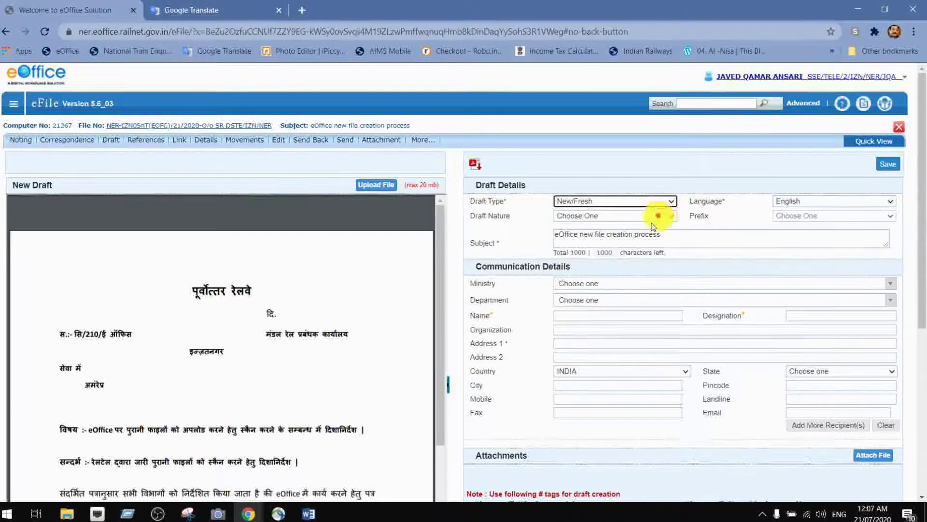
click(890, 201)
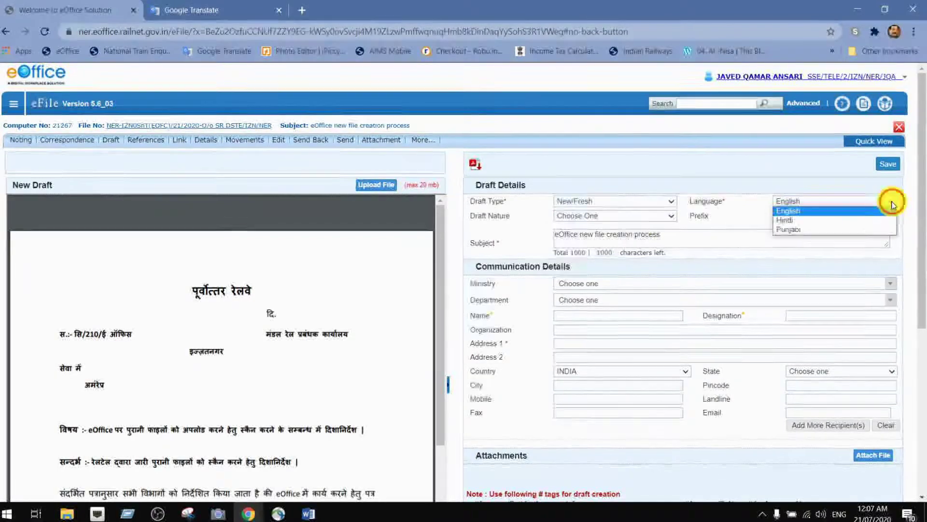
click(817, 221)
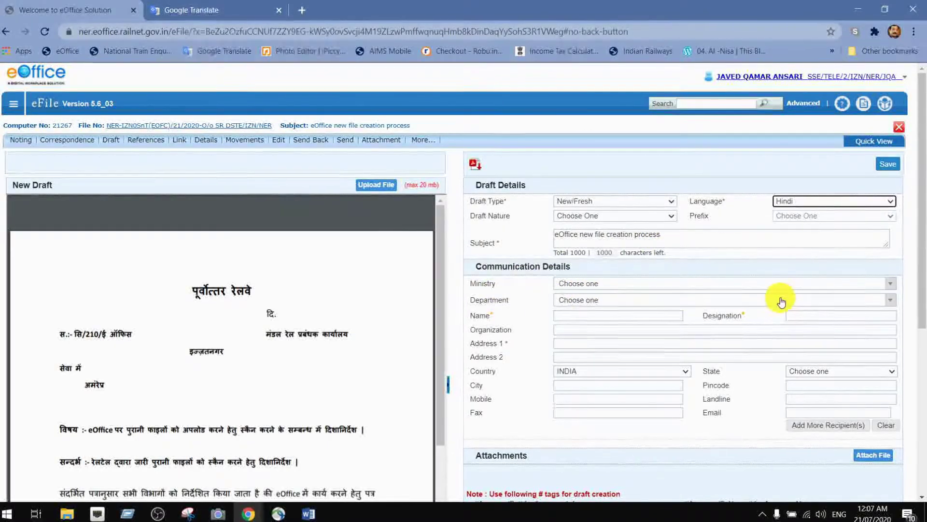
click(891, 284)
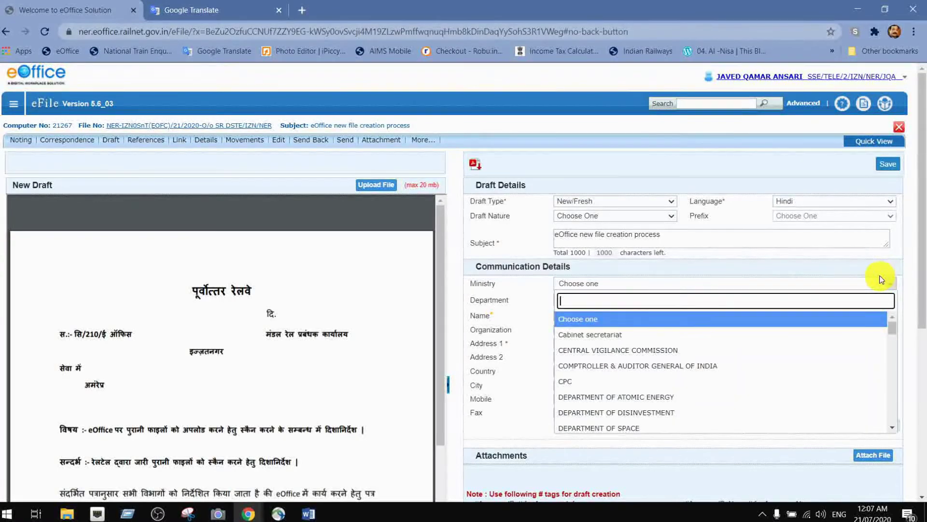
text(rai)
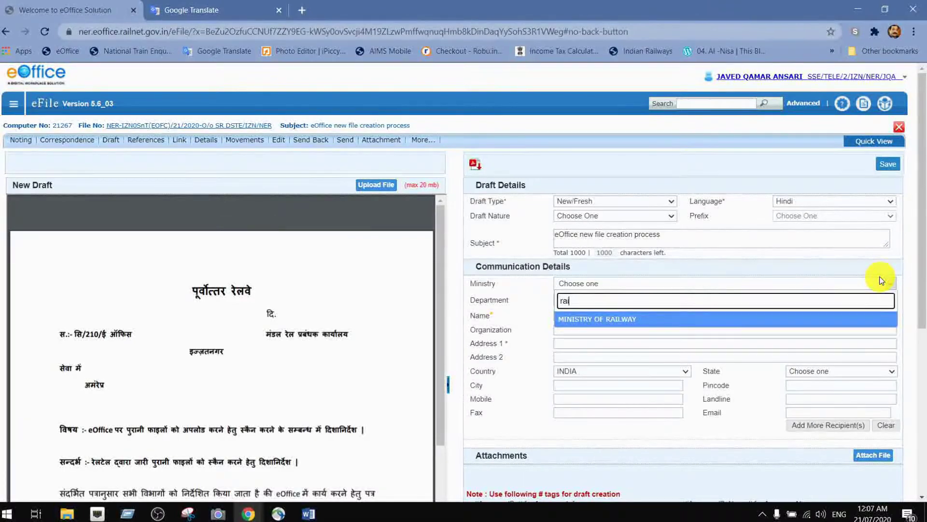
click(631, 320)
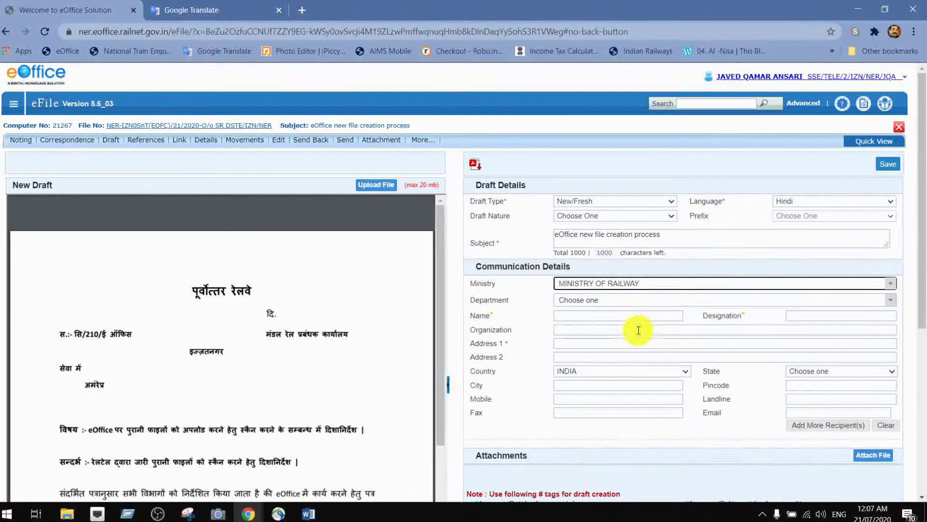
click(628, 316)
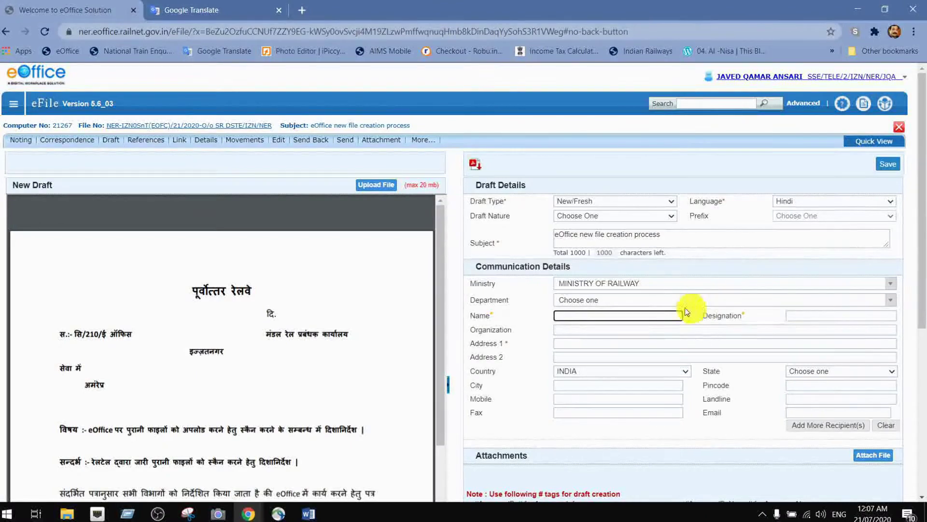
- Enter the recipient's full name, designation SSE/TELE and office address O/O SRDSTE/IZN
click(641, 316)
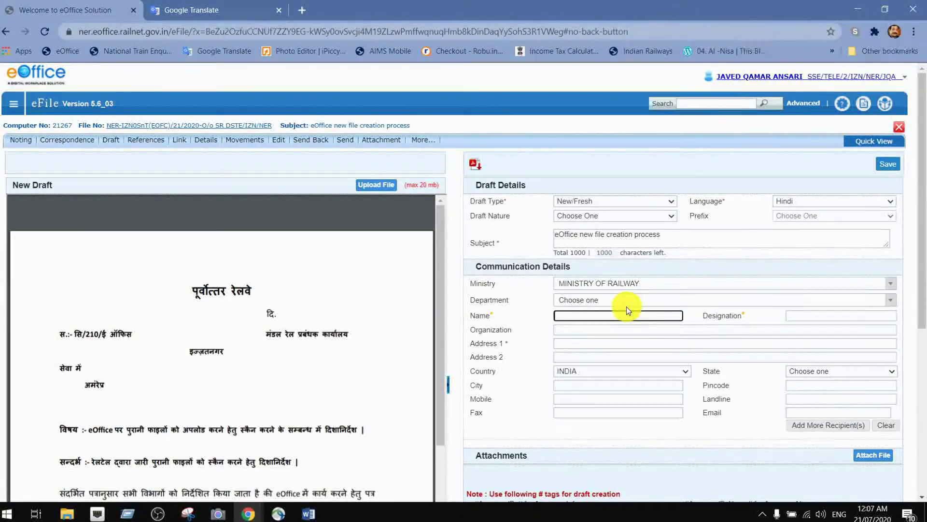
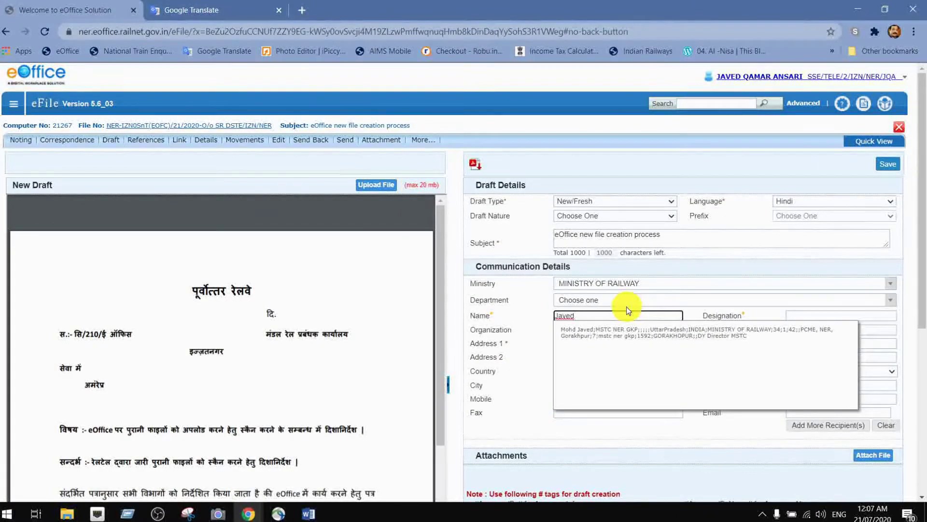
key(Escape)
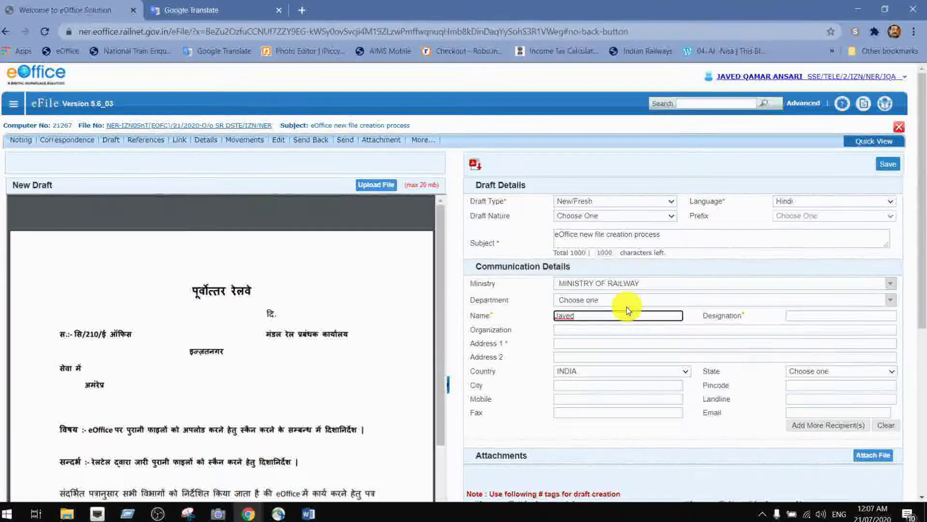
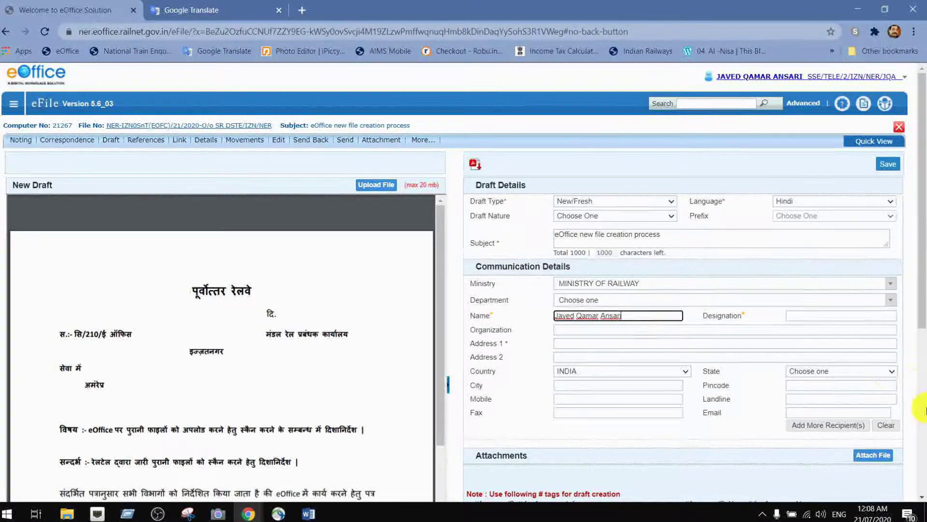
click(802, 314)
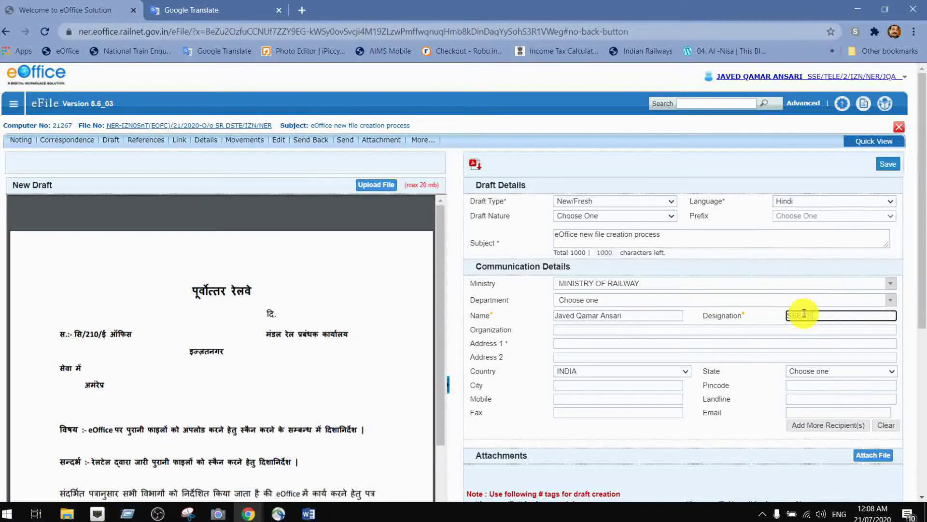
text(SSE/TELE)
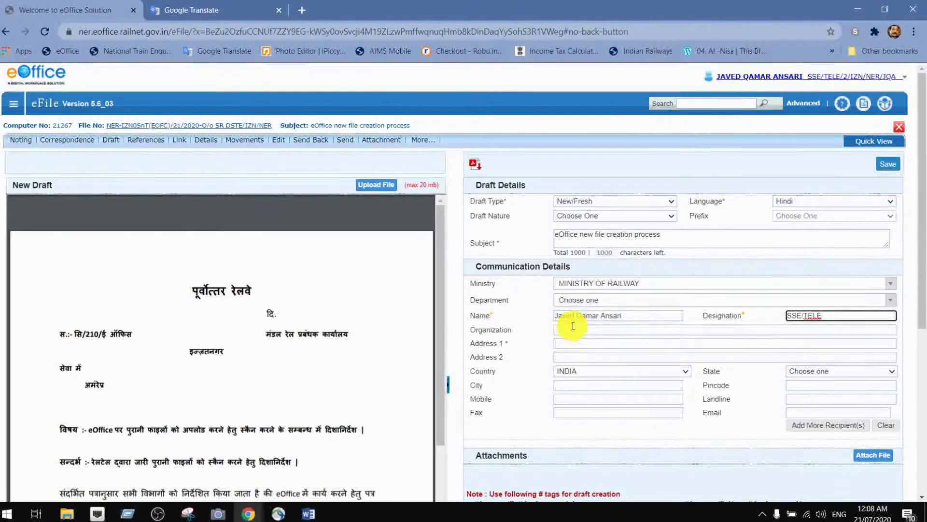
click(573, 342)
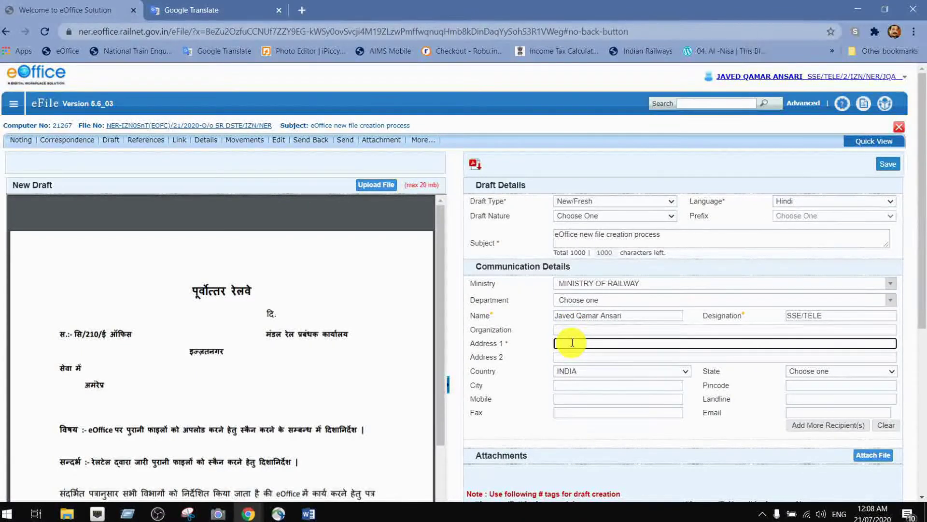
text(G)
text(O)
text(RA)
text(ST)
text(E)
text(/)
text(IZN)
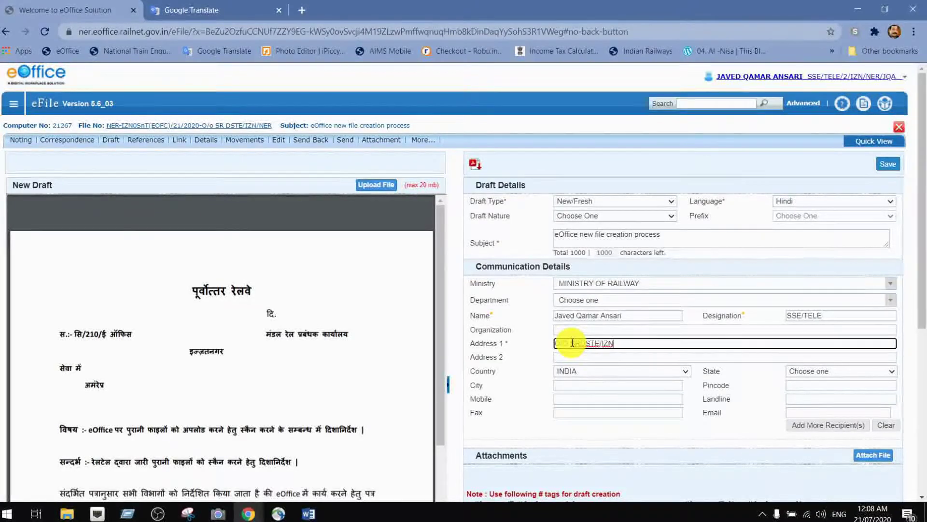
scroll(696, 367, down, 3)
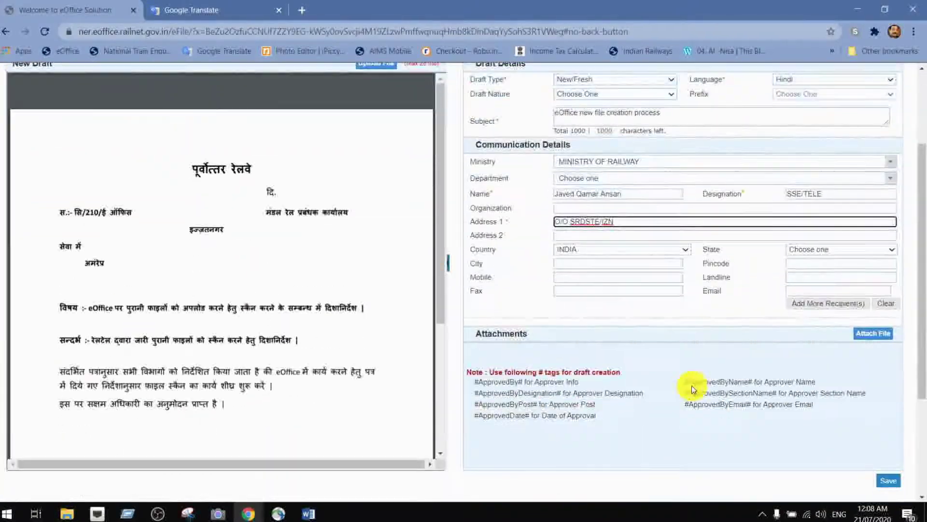
scroll(692, 385, up, 3)
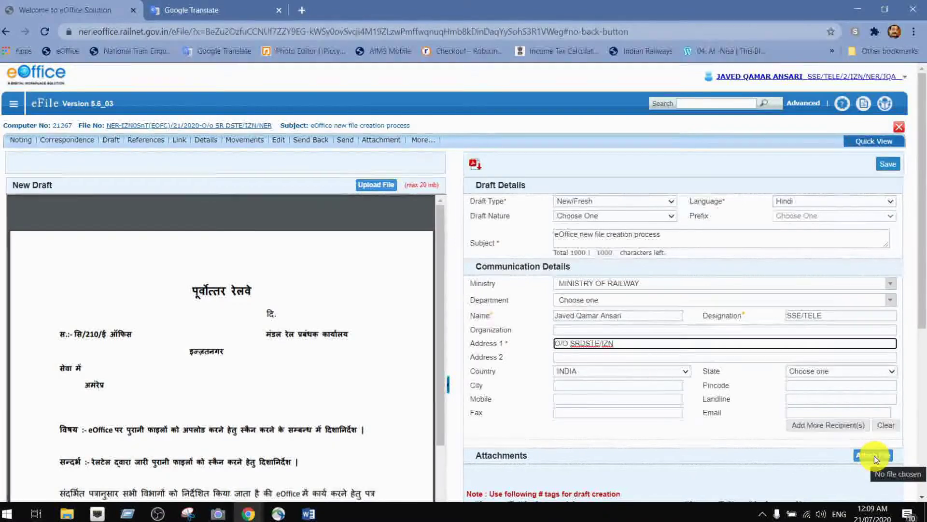
- Attach scanning_guideline NP side.pdf to the draft and check it is listed
click(874, 456)
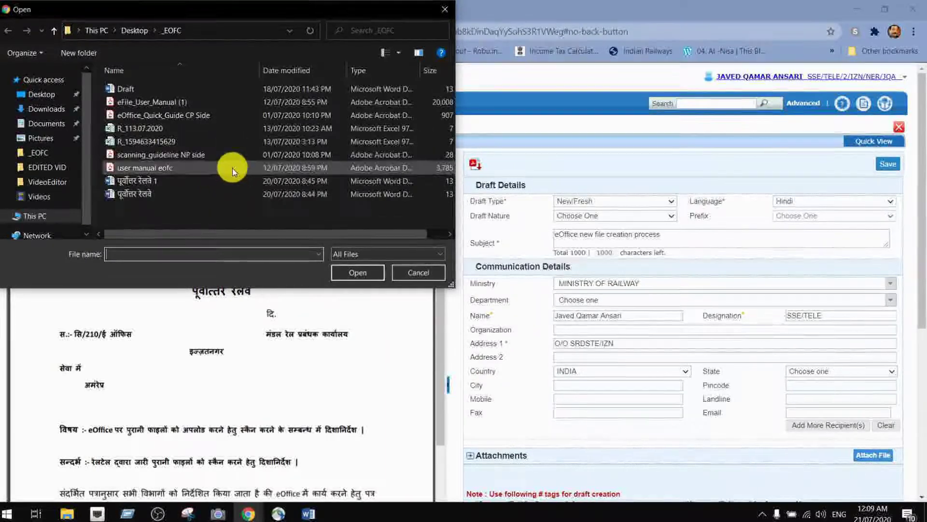
click(196, 155)
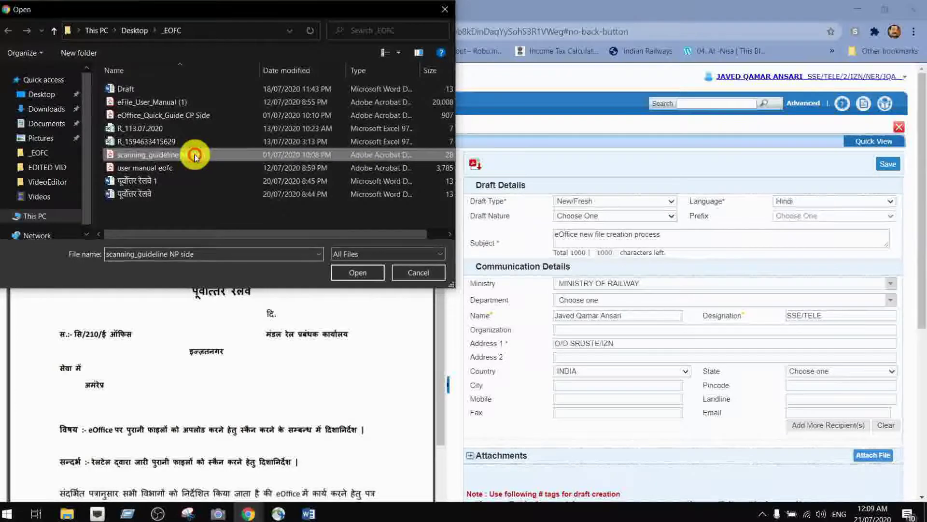
click(350, 276)
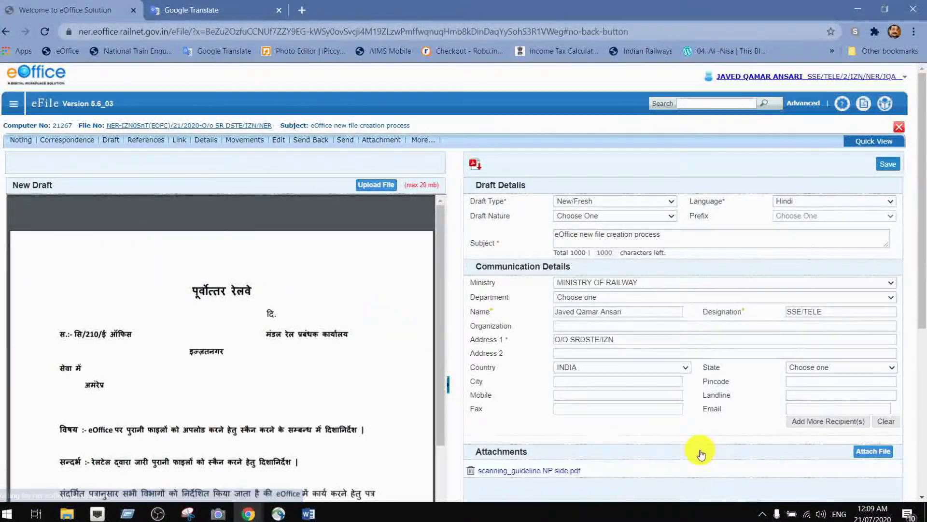
scroll(701, 454, down, 3)
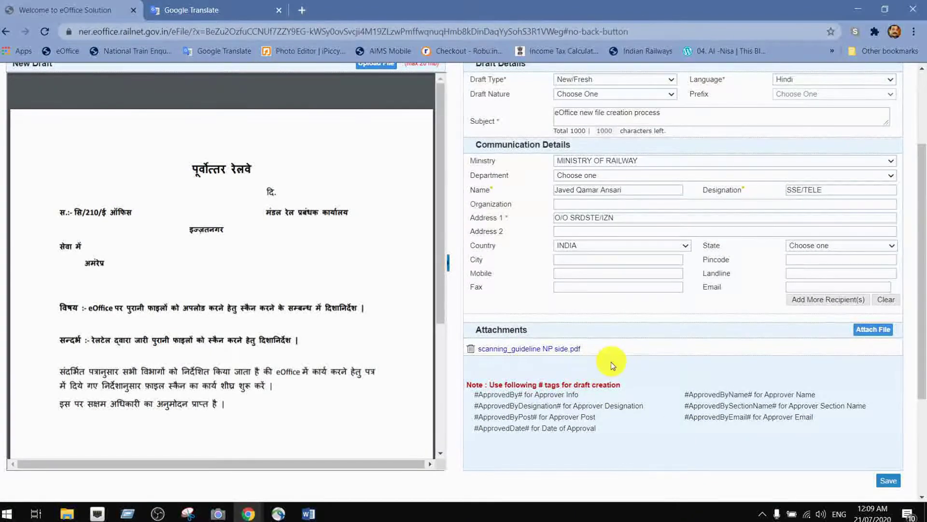
scroll(615, 371, up, 3)
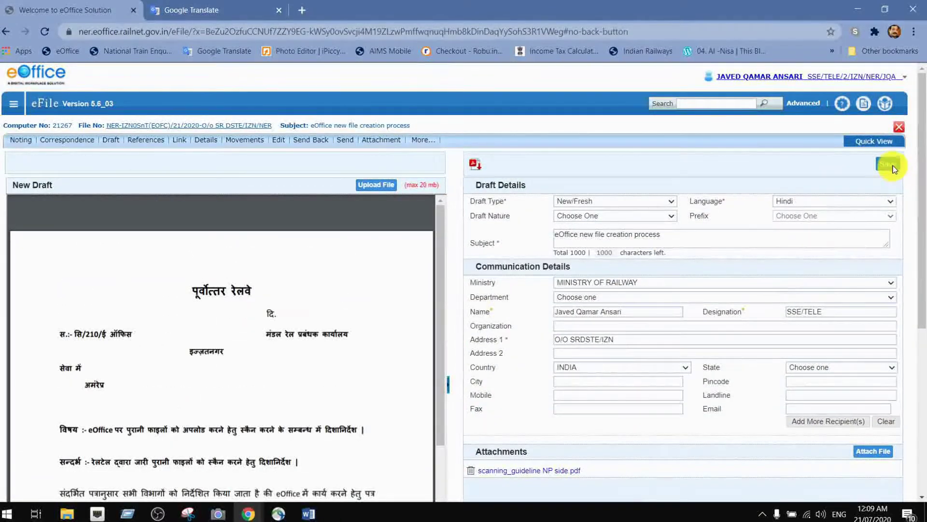
scroll(880, 269, down, 6)
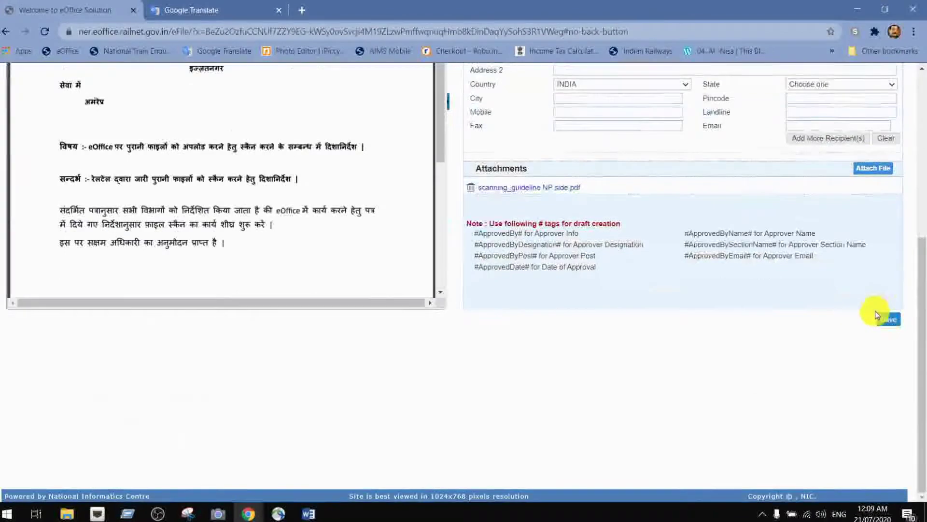
scroll(793, 356, up, 6)
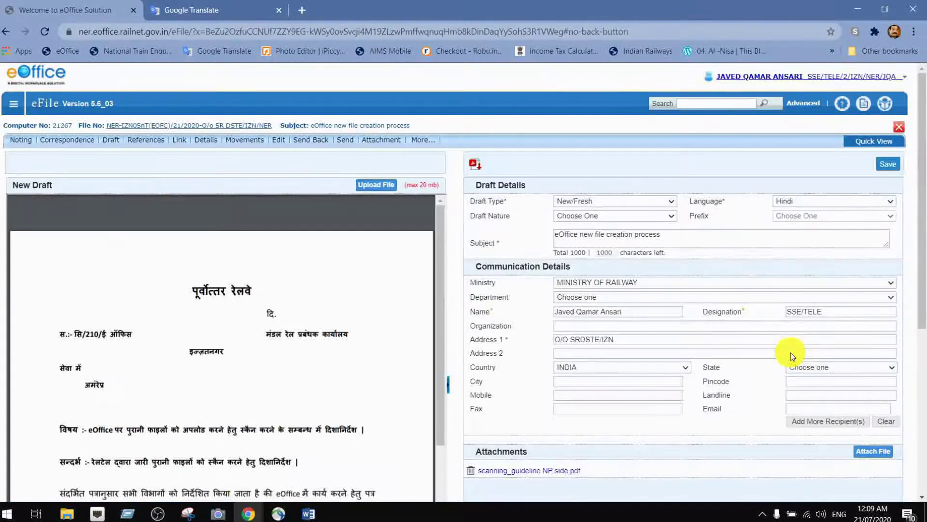
- Save the draft as DFA/6357 - V 1.0 and review the rendered PDF letter
click(887, 168)
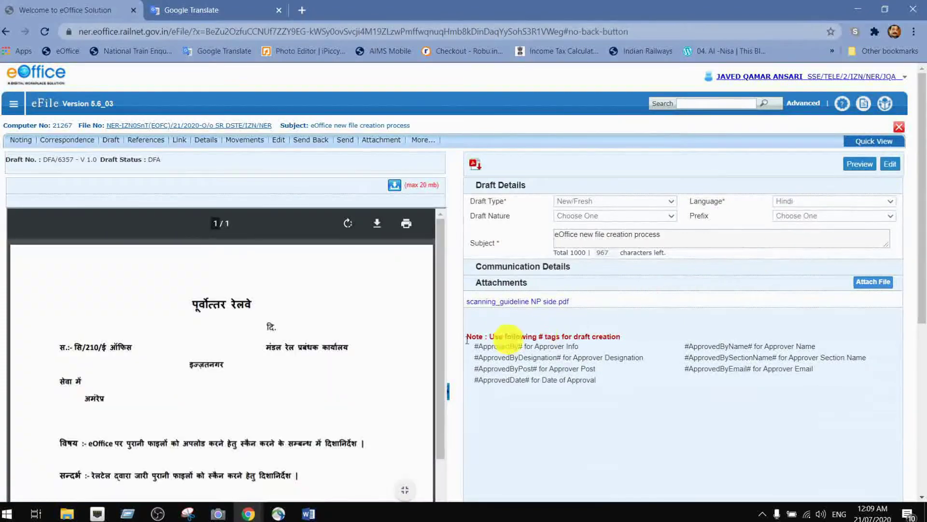
scroll(253, 331, down, 5)
scroll(271, 359, down, 3)
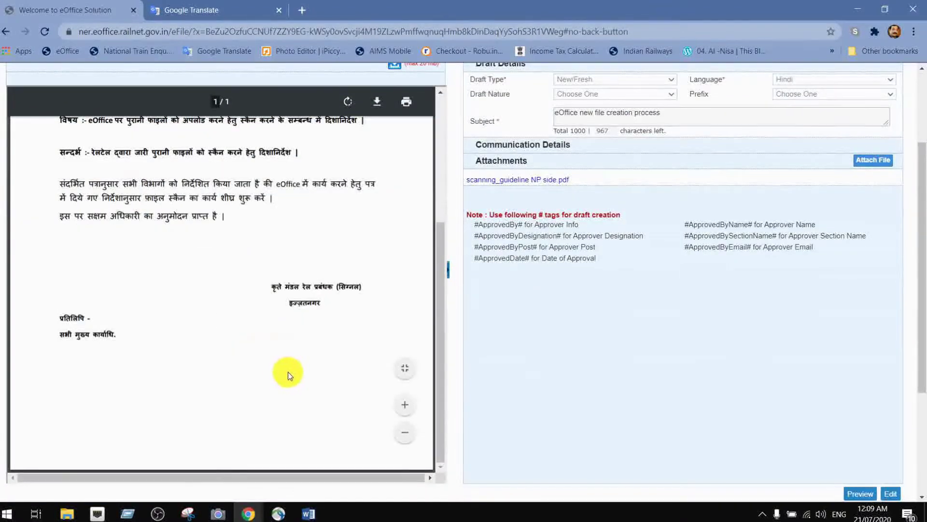
scroll(305, 372, up, 5)
scroll(305, 363, up, 2)
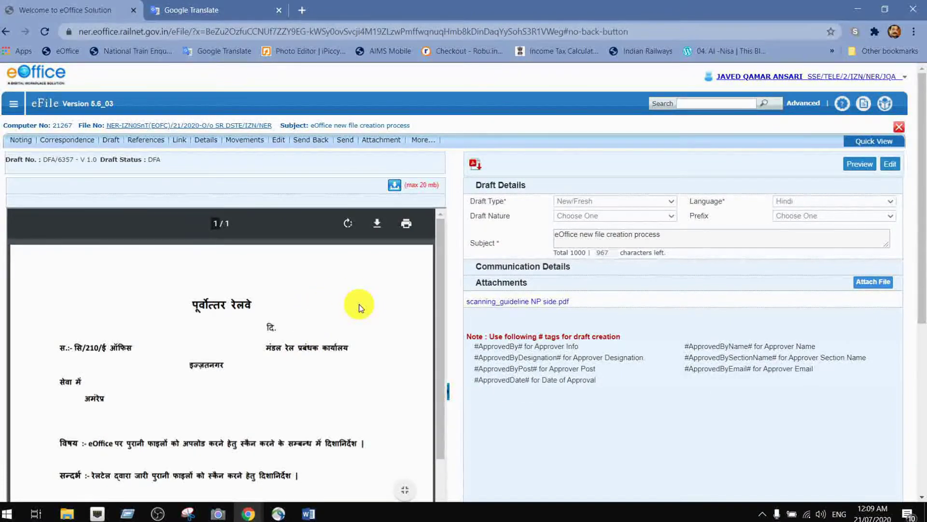
scroll(360, 314, down, 4)
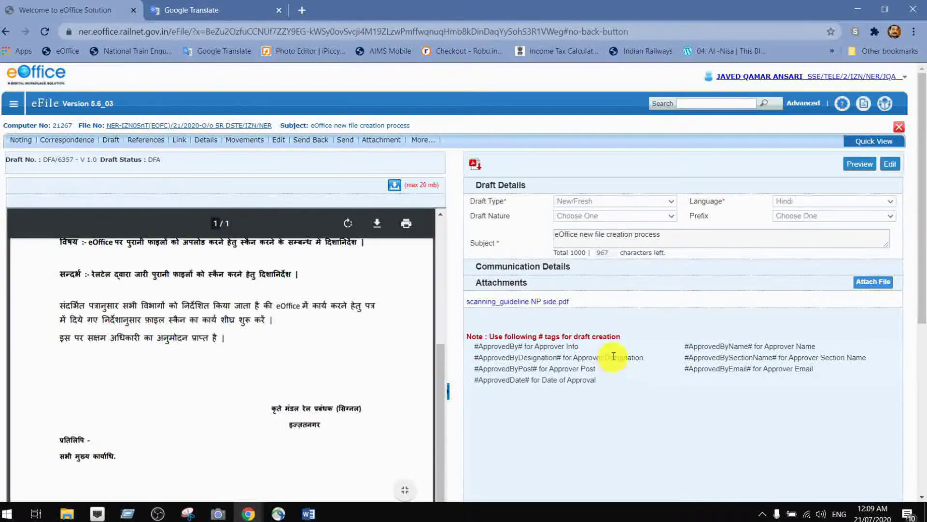
scroll(310, 394, up, 4)
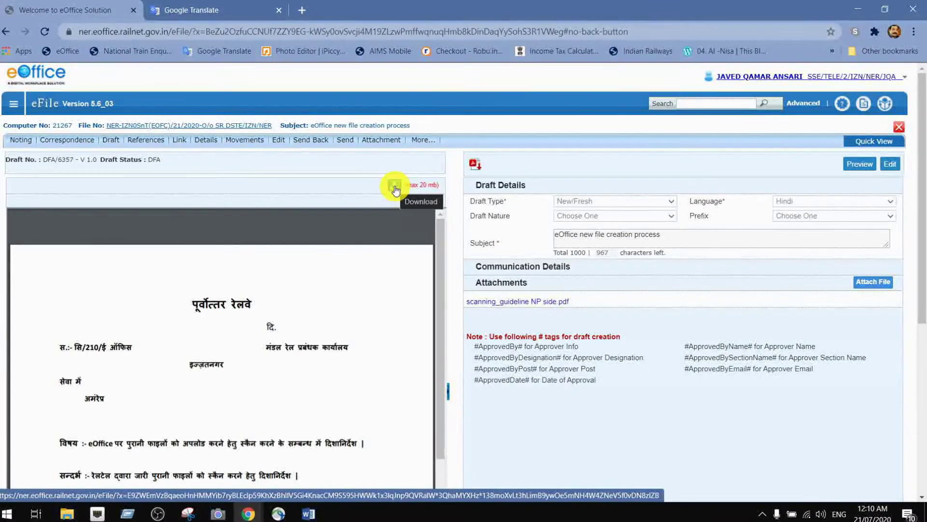
- Download draft DFA/6357 as 1595270156042.docx and open it in Word
click(394, 188)
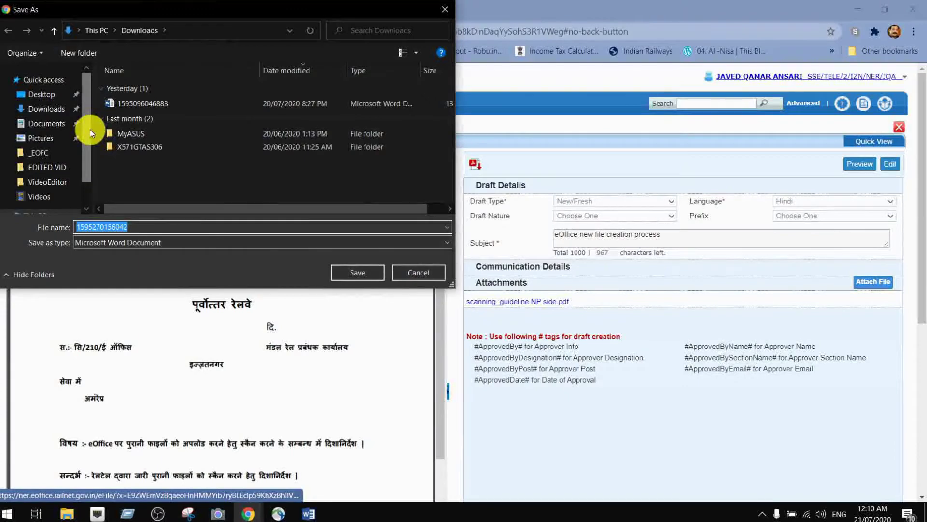
click(358, 277)
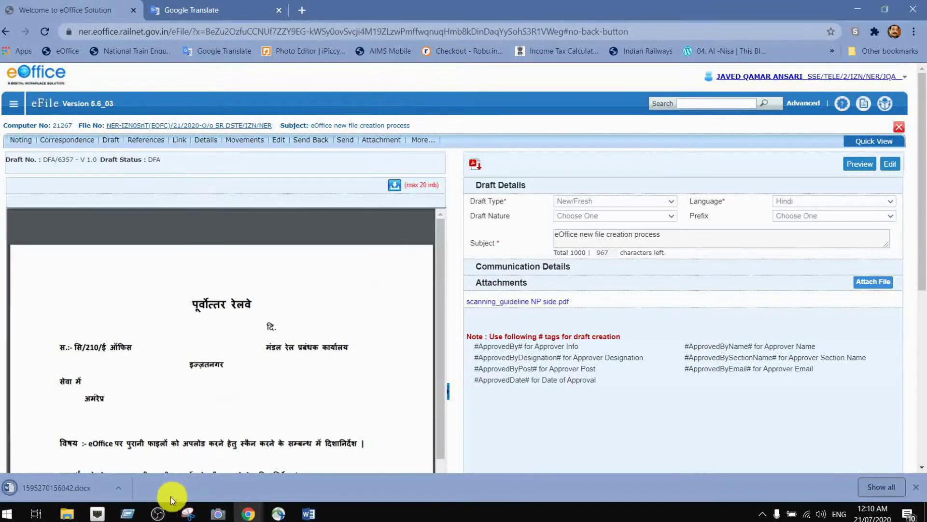
click(123, 493)
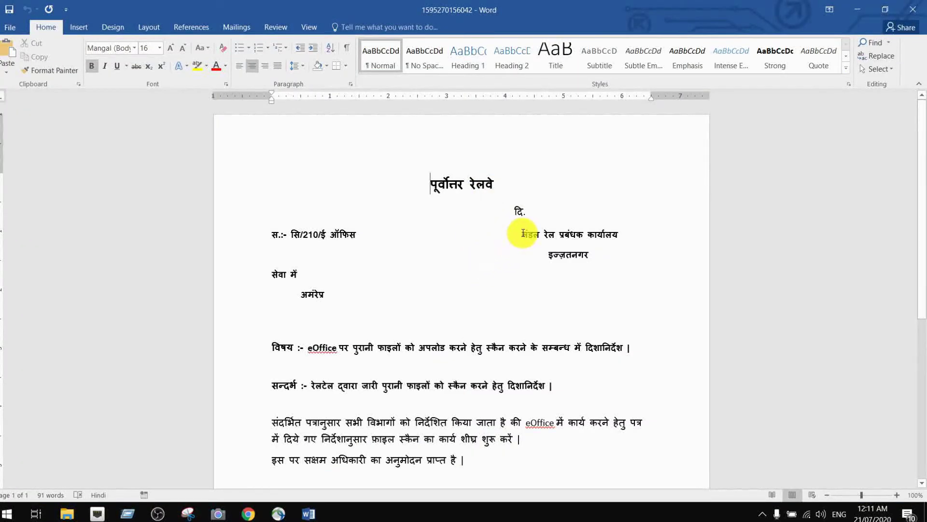
- Type 20.07.2020 after दि. on the letter's date line
click(530, 212)
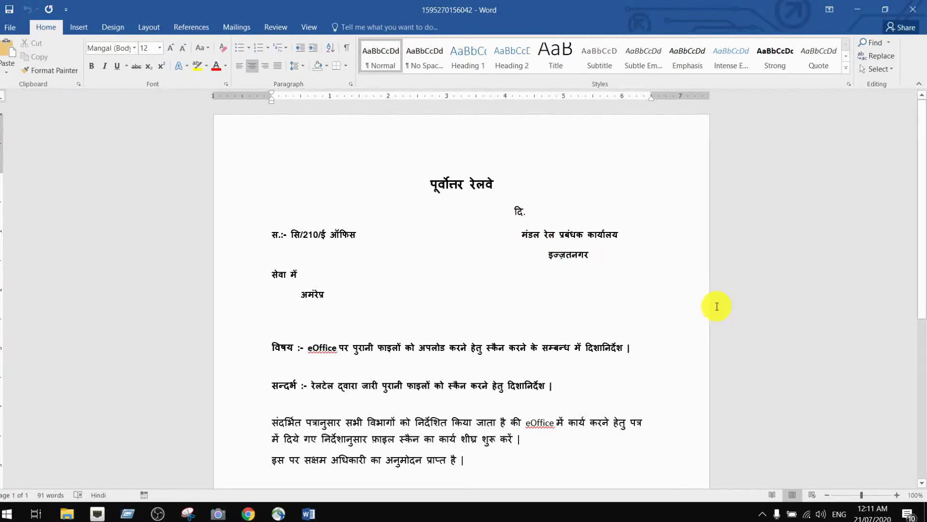
text(20)
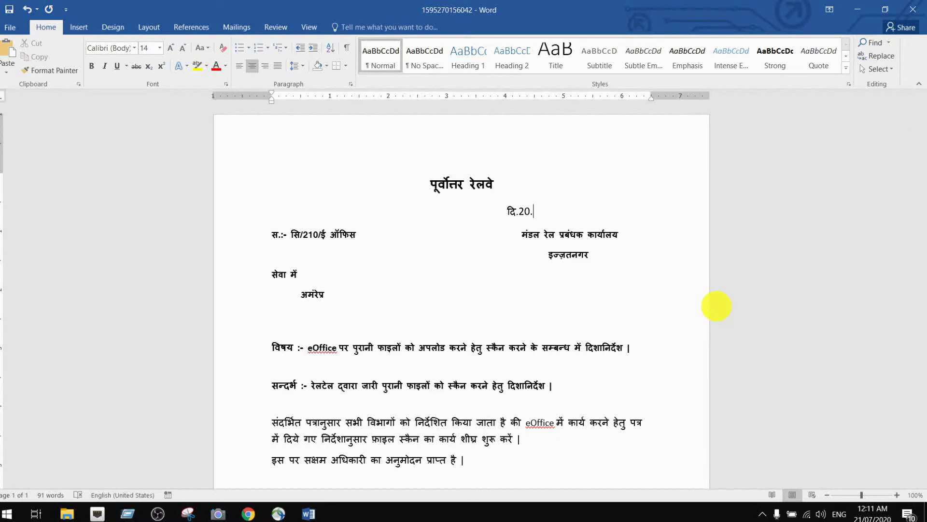
text(.07.2020)
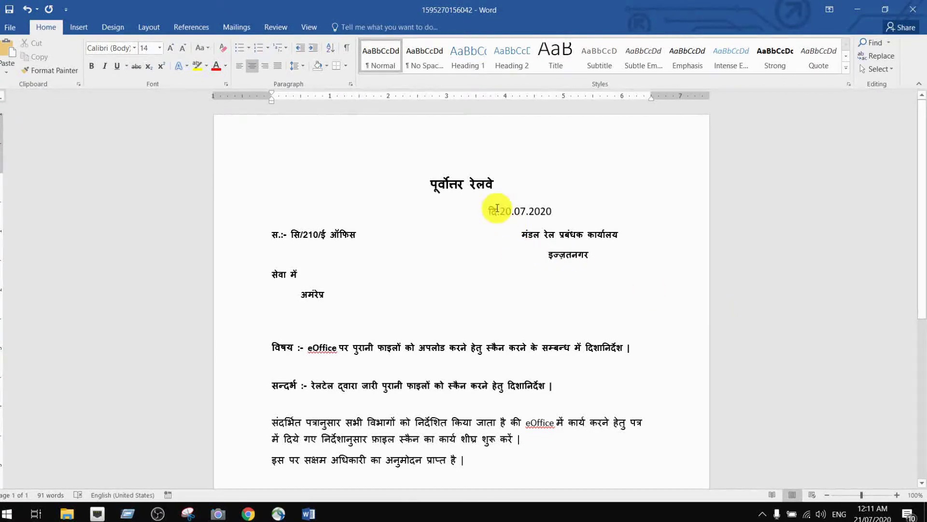
click(489, 210)
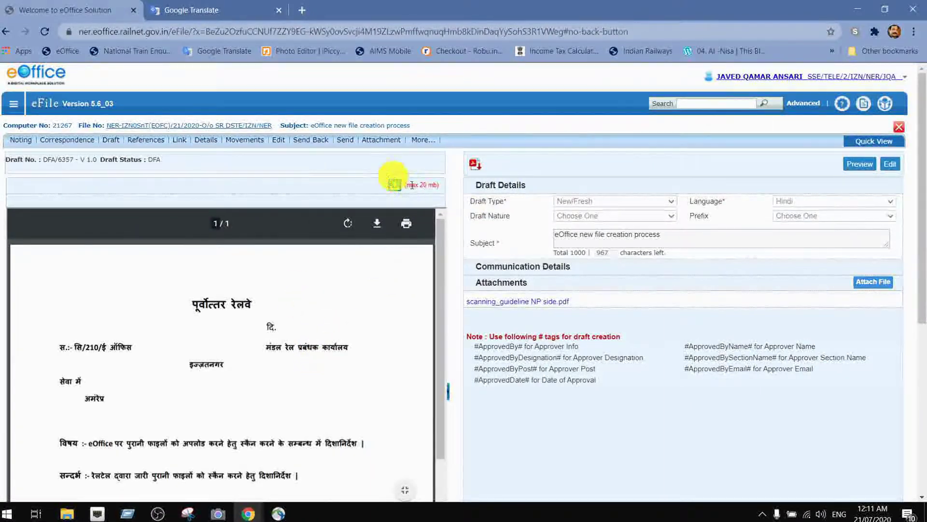
- Replace the DFA/6357 draft's document with the updated Word letter dated 20.07.2020 from Downloads
click(892, 165)
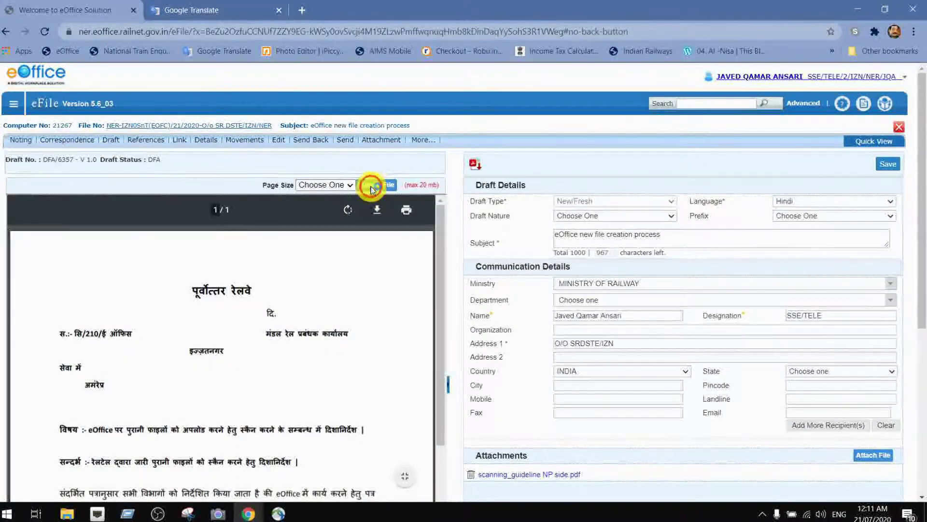
click(372, 189)
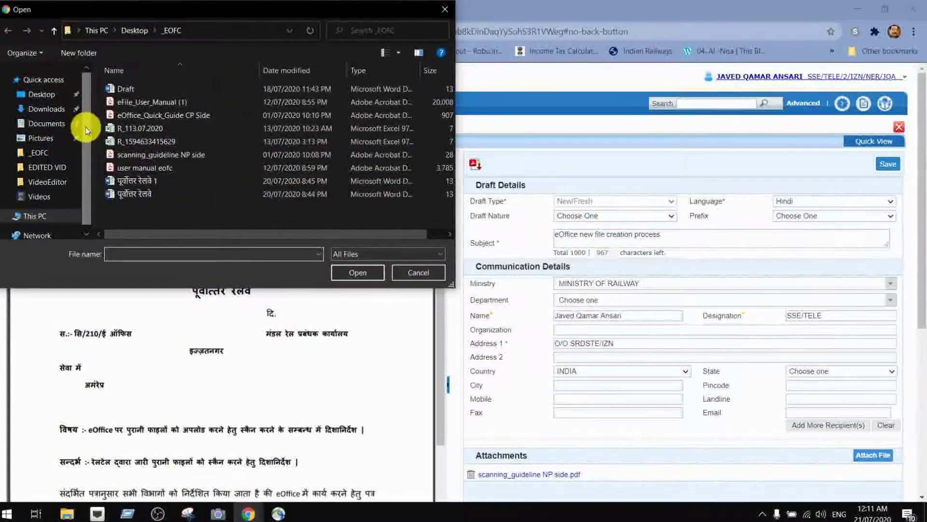
click(66, 110)
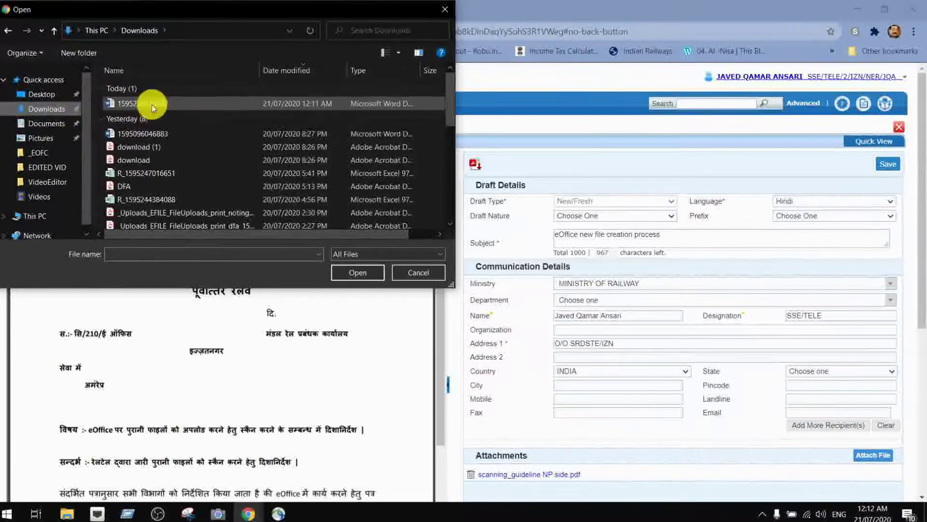
double_click(151, 103)
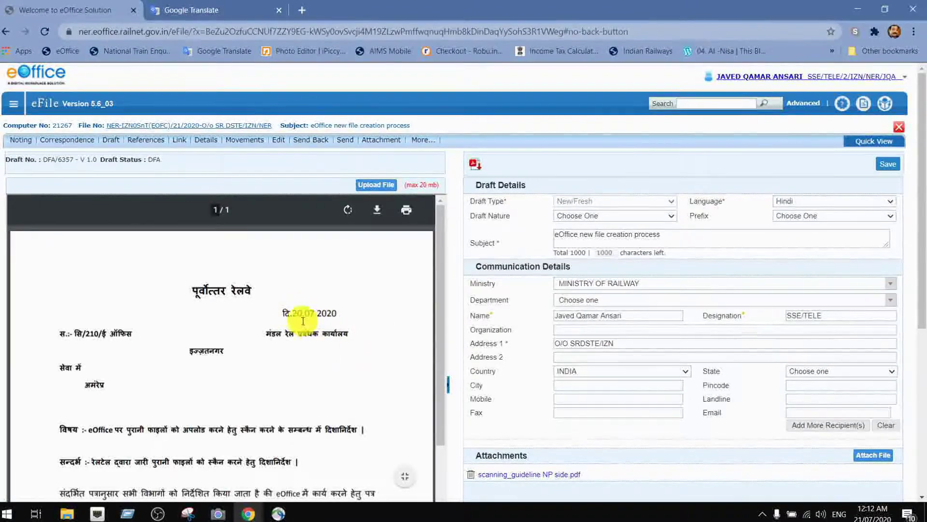
- Check the new date 20.07.2020 in the viewer and scroll through the letter
drag(292, 315, 350, 314)
scroll(375, 348, down, 4)
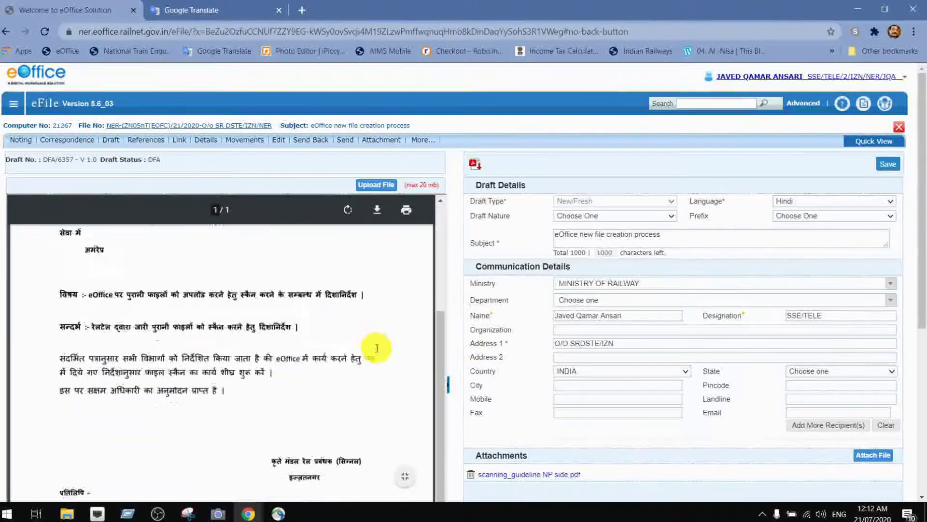
scroll(375, 347, up, 4)
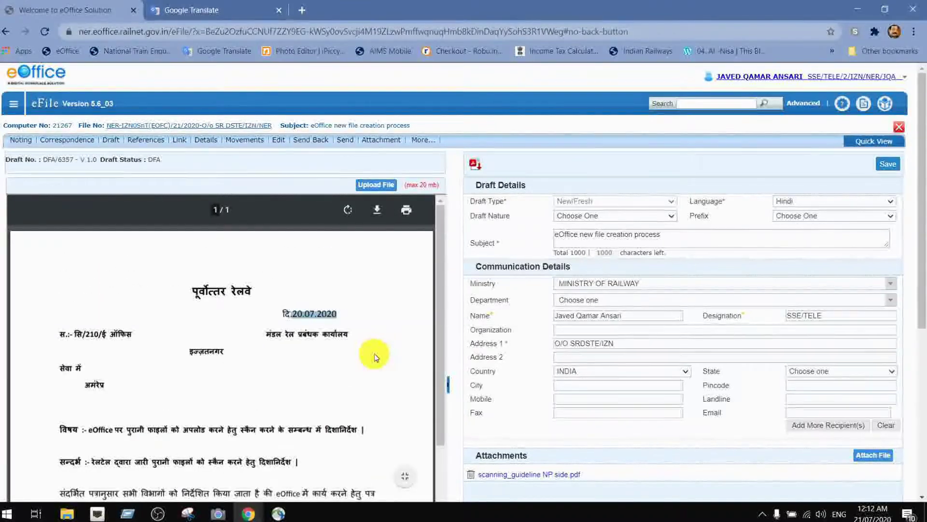
scroll(375, 356, down, 4)
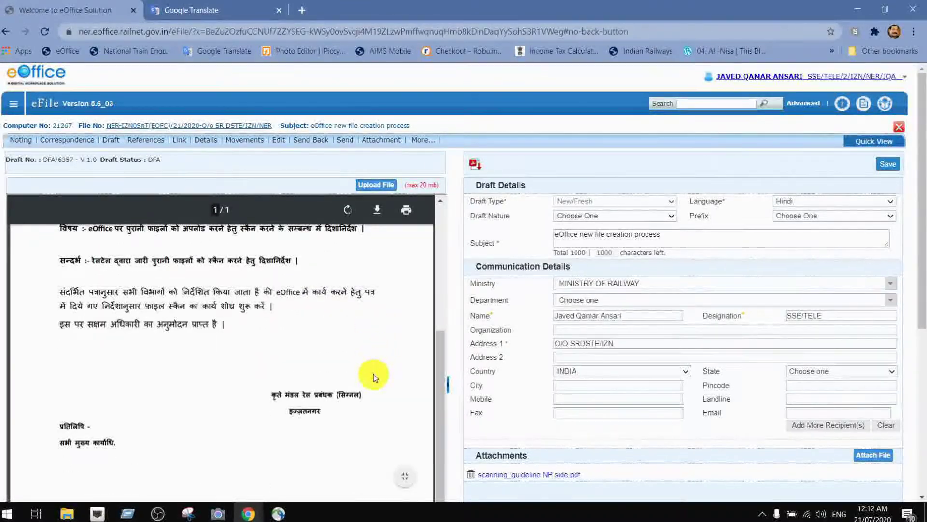
scroll(367, 368, down, 3)
scroll(365, 367, down, 3)
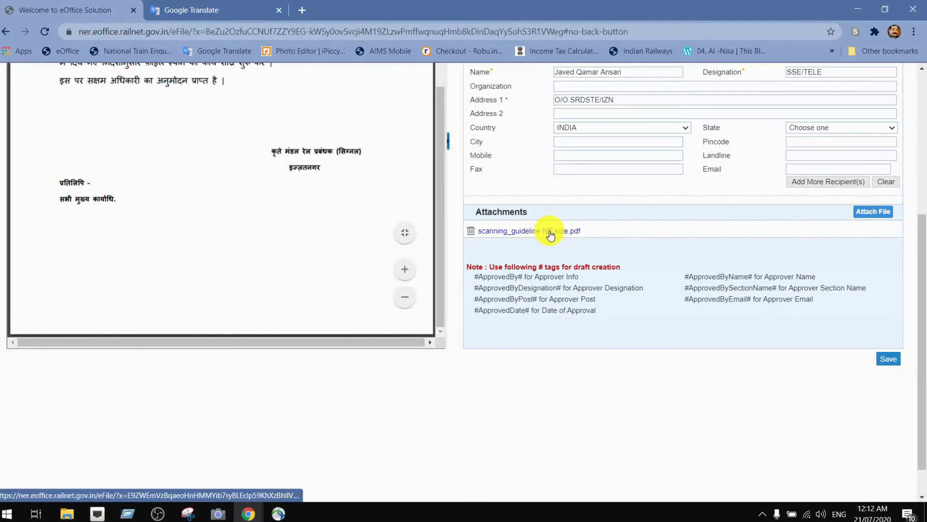
scroll(579, 294, up, 1)
scroll(579, 294, up, 4)
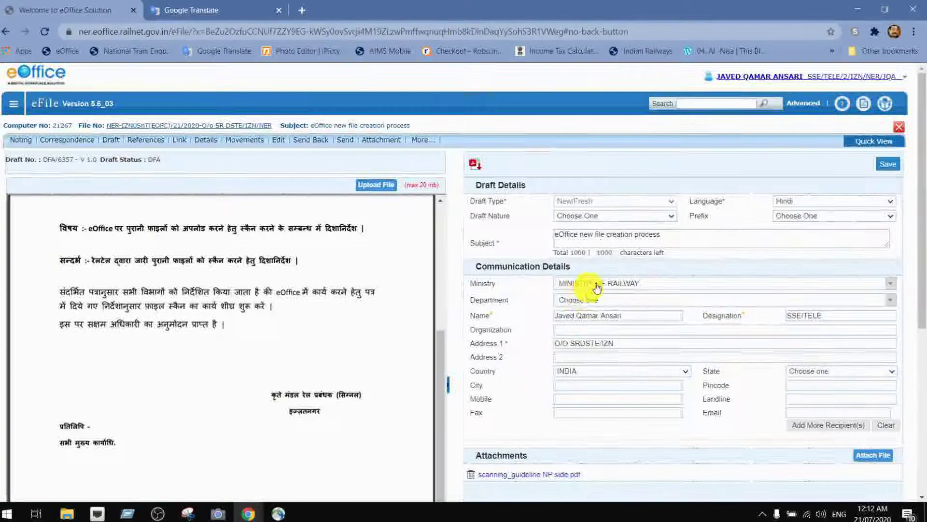
- Save the updated draft and preview it as a PDF
click(896, 167)
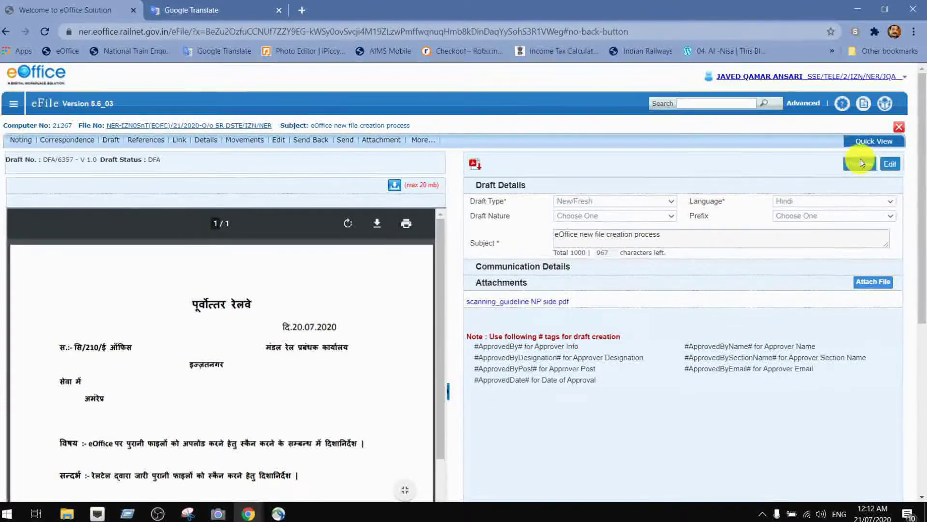
mouse_move(868, 146)
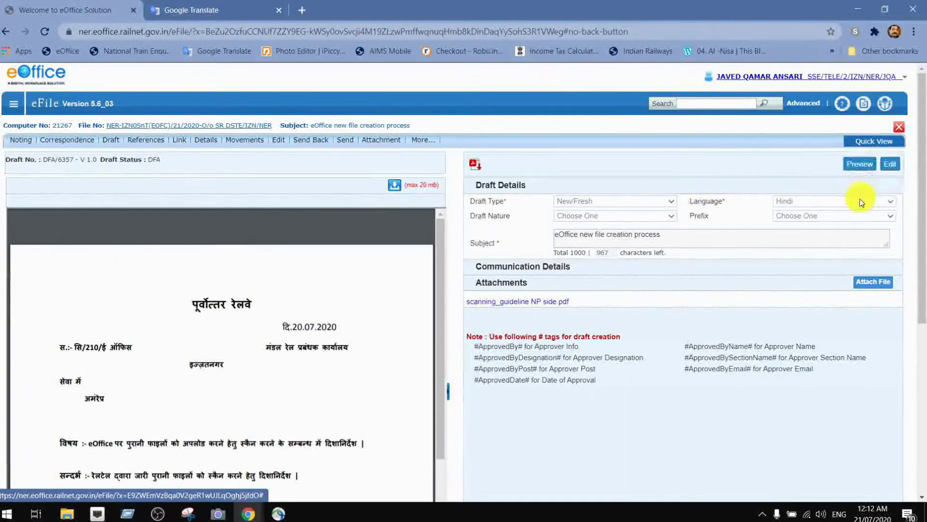
click(860, 165)
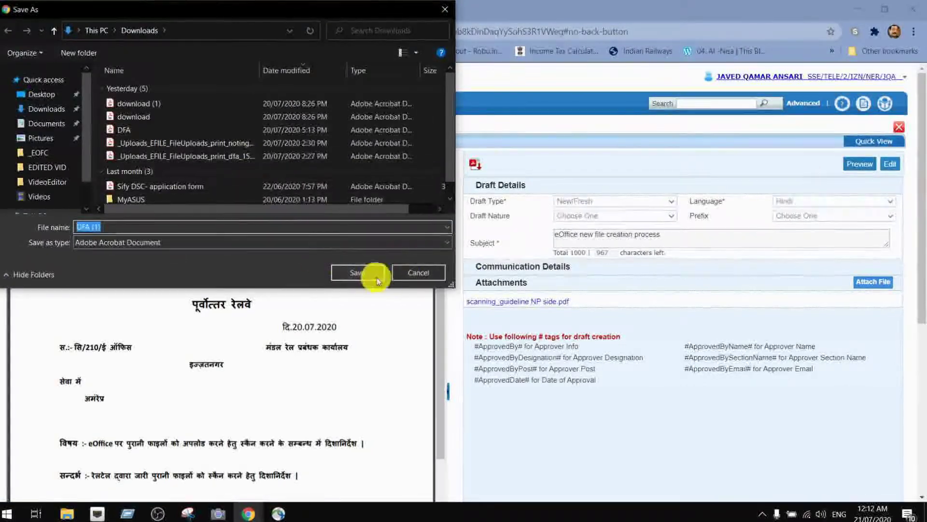
- Cancel the PDF save and review the saved draft DFA/6357 from Quick View's Draft TOC
click(429, 273)
click(878, 141)
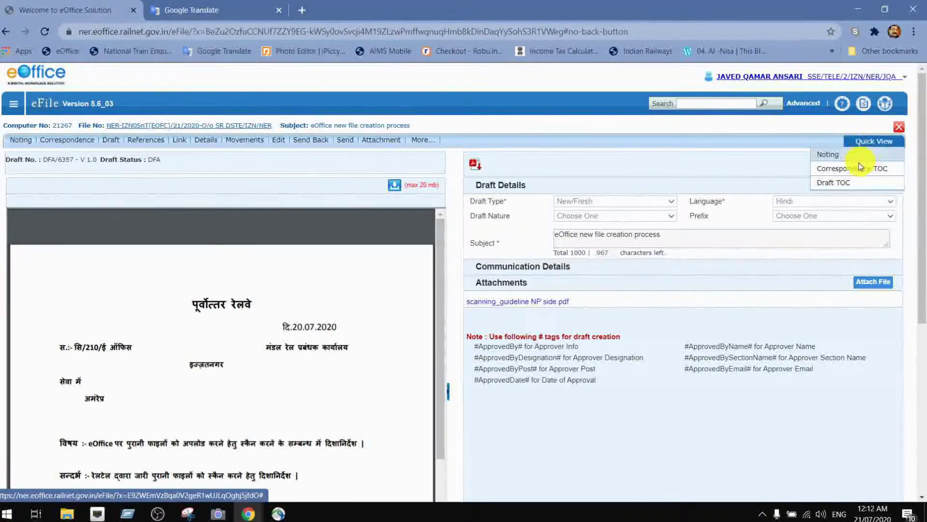
click(834, 186)
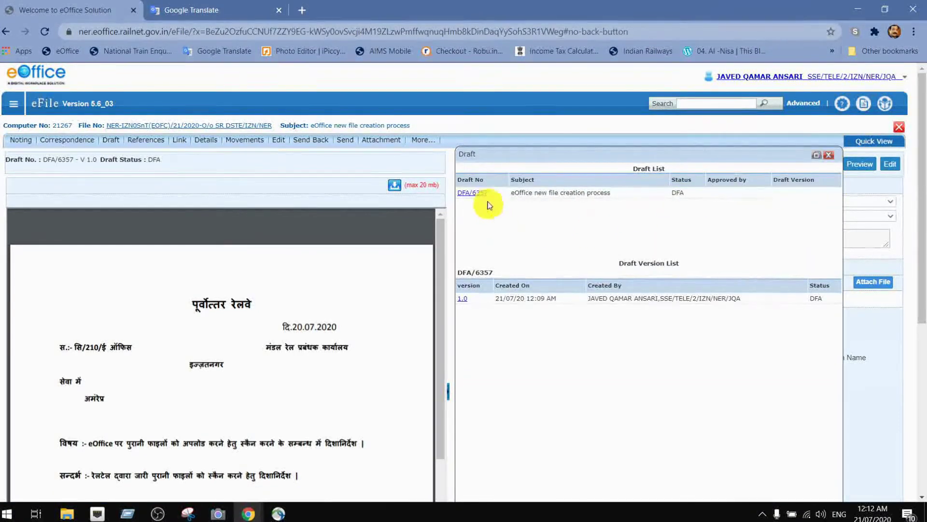
click(478, 194)
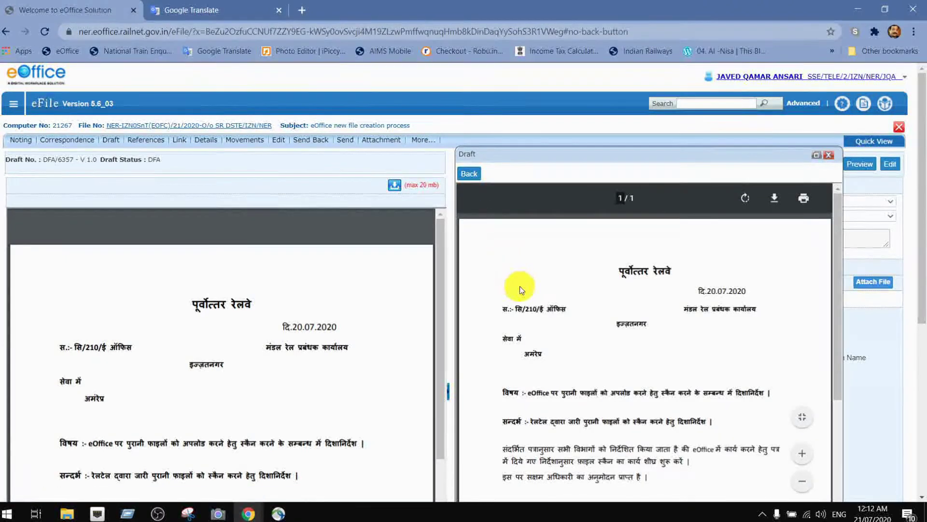
scroll(672, 357, down, 3)
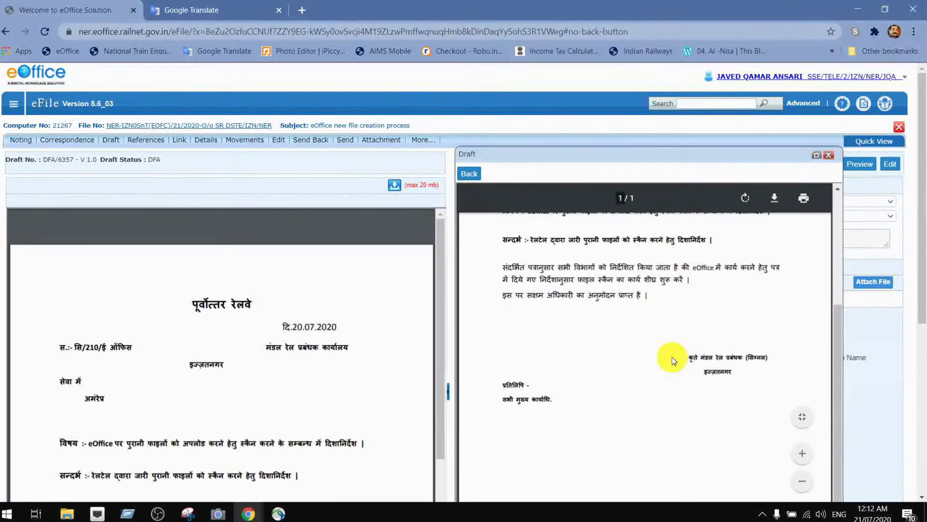
scroll(671, 357, up, 3)
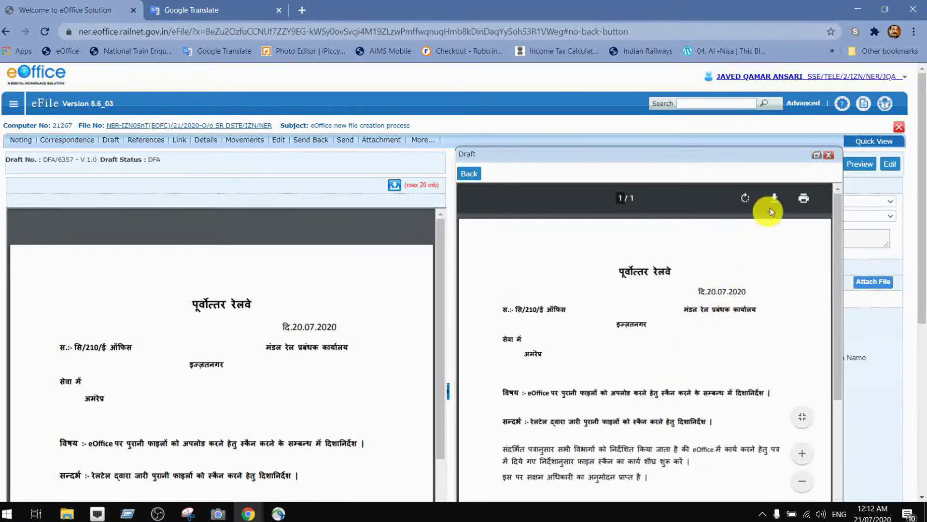
click(830, 156)
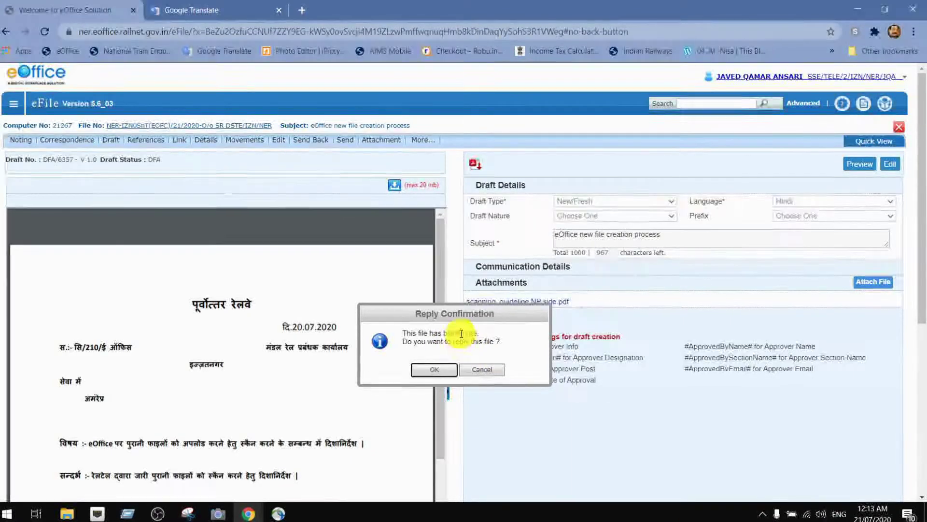
- Decline replying on the blank note and show the file's 8 notes and four correspondences
click(498, 373)
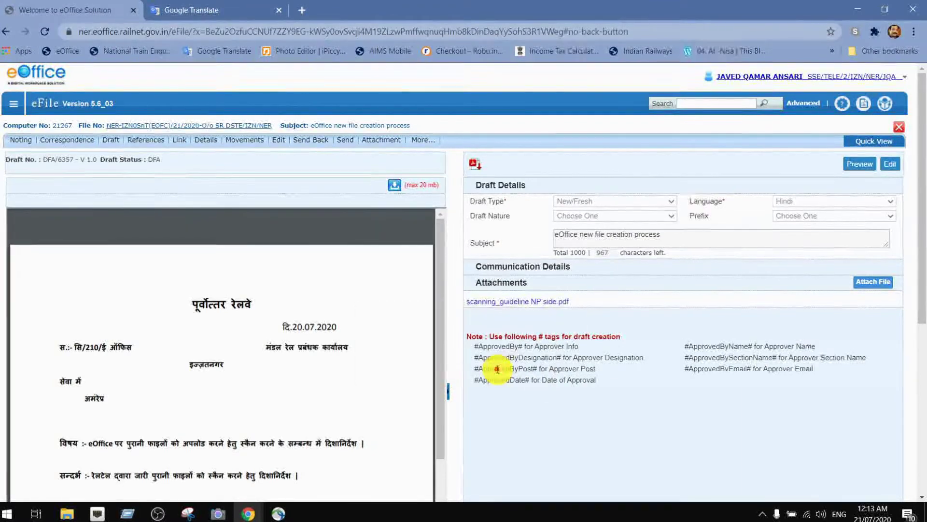
mouse_move(314, 211)
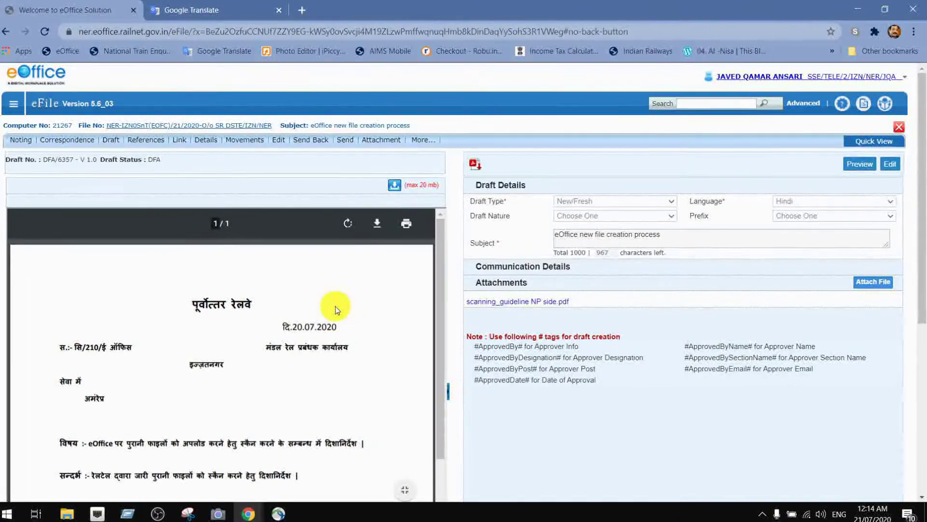
click(84, 143)
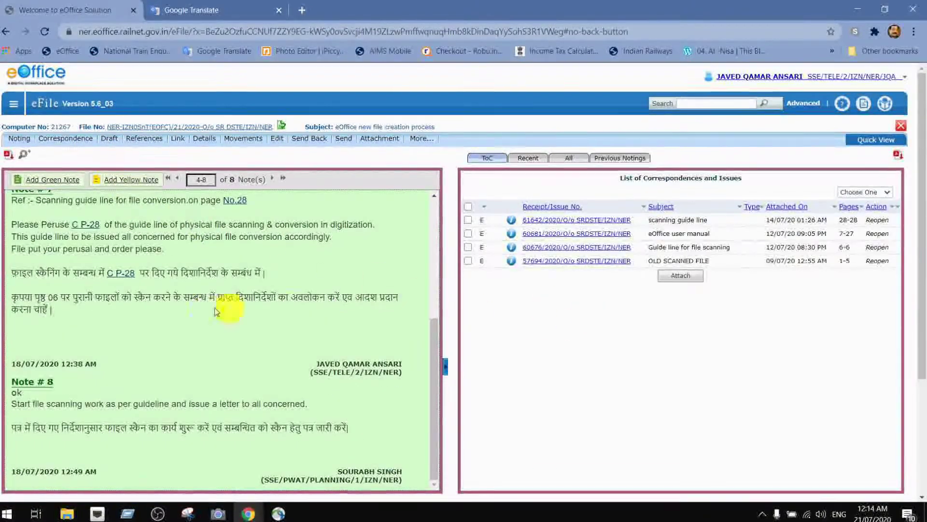
scroll(171, 314, up, 3)
scroll(171, 314, down, 3)
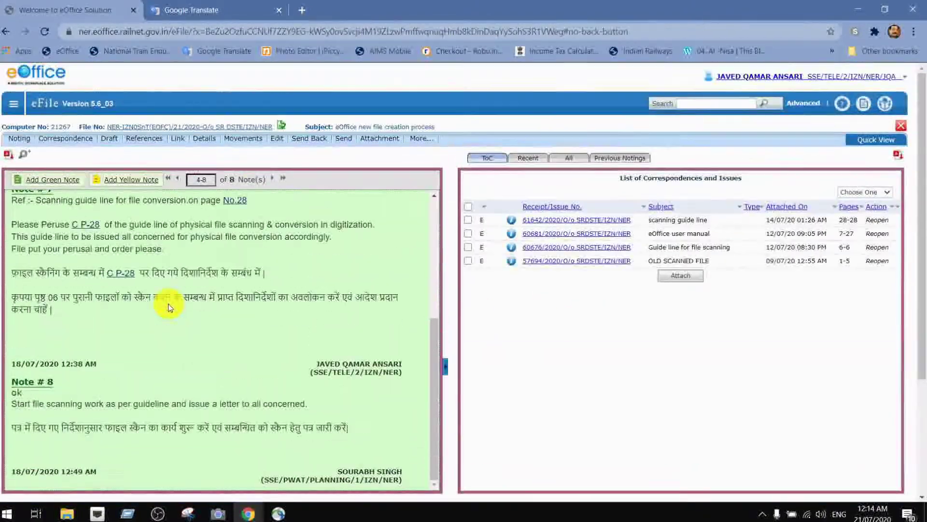
- Start a green note and paste 'As per your order note no.08 atached a letter for your signature please'
click(55, 181)
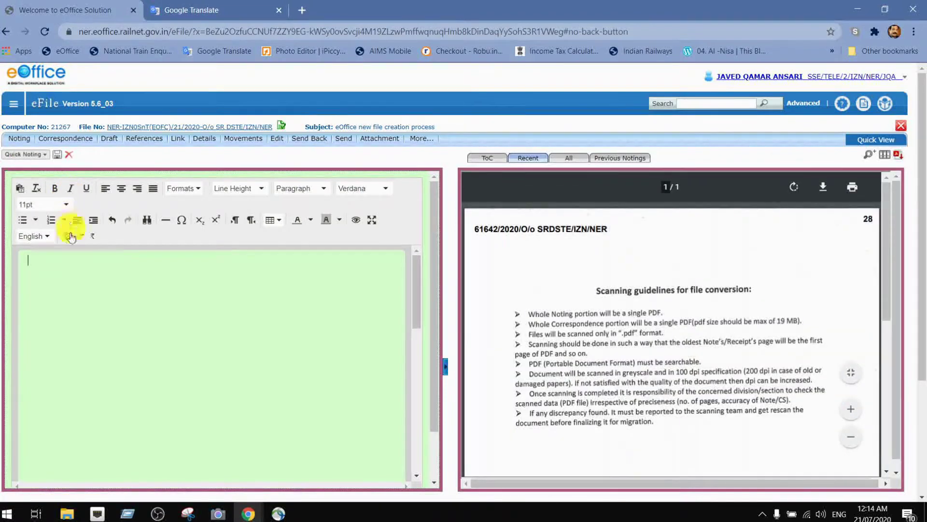
click(33, 259)
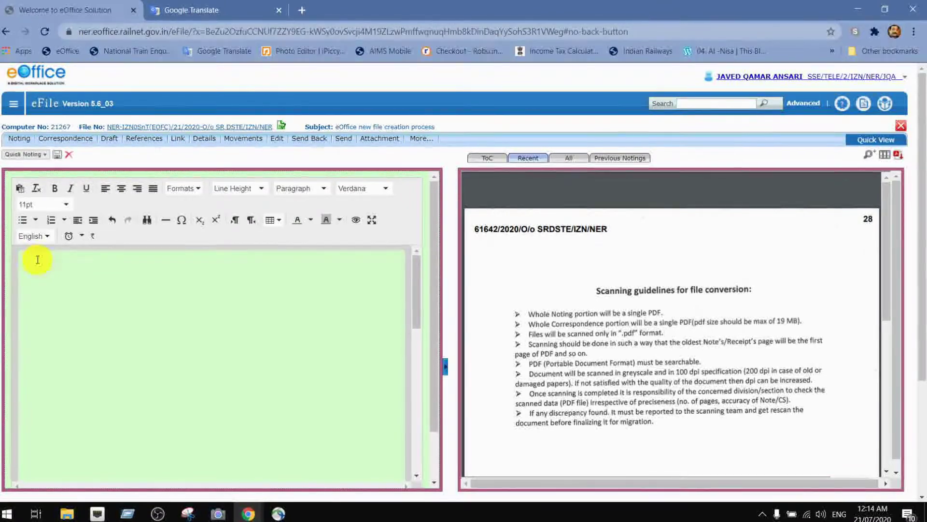
text(As per your order note no.08 atached a letter for your signature please)
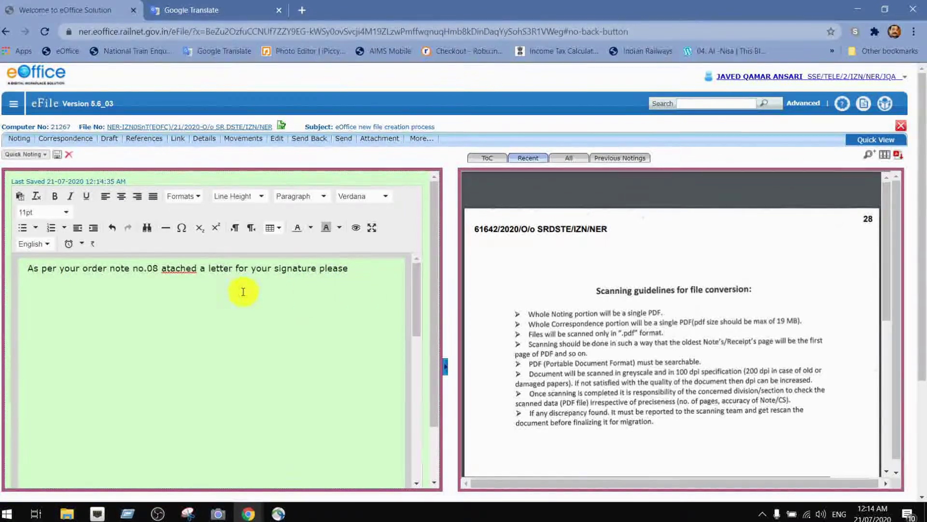
- Correct 'atached' to 'attached' and select 'no.08' in the note
click(167, 268)
text(t)
click(193, 303)
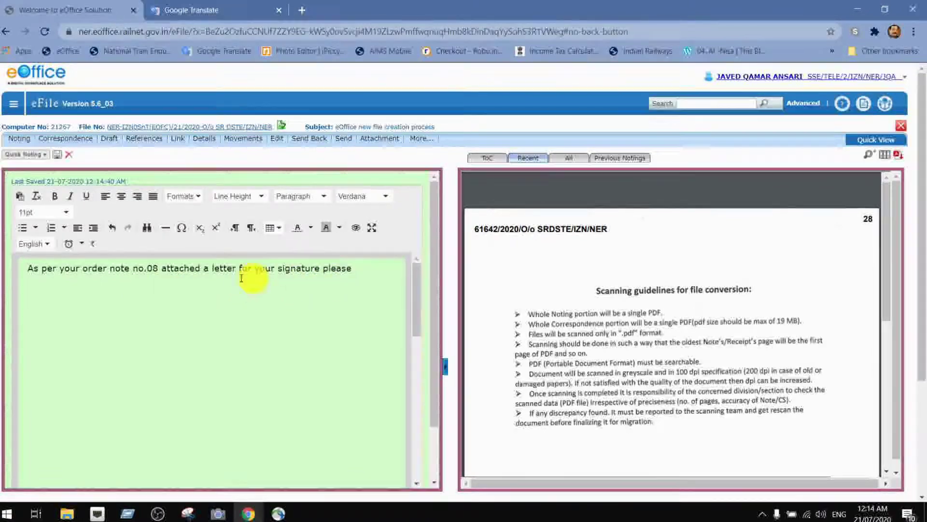
click(137, 270)
drag(149, 271, 158, 271)
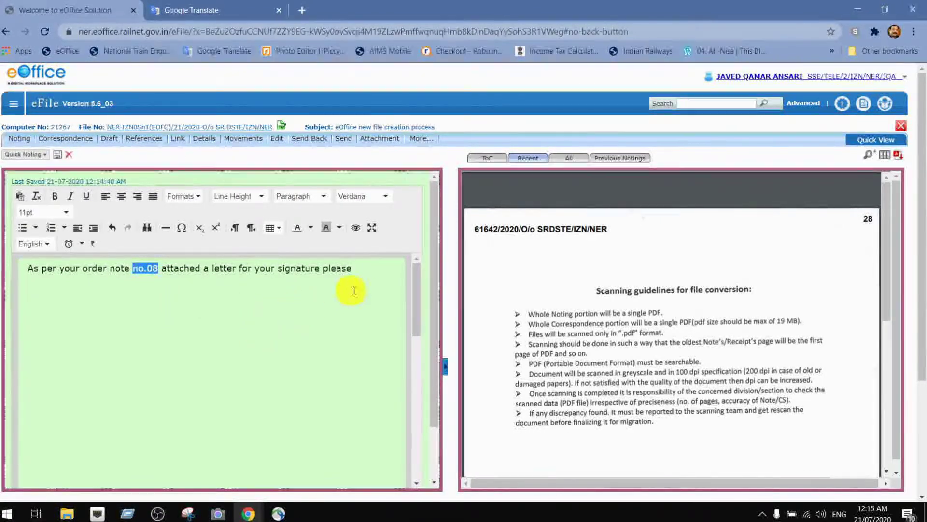
- Show the Previous Notings beside the draft note and scroll to Note # 8
click(898, 163)
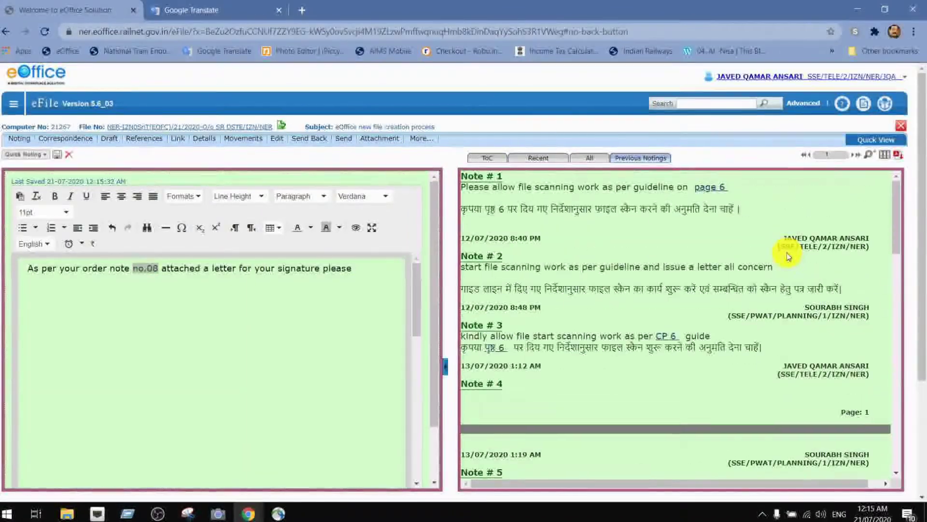
scroll(781, 257, down, 15)
scroll(686, 308, down, 10)
scroll(684, 309, down, 5)
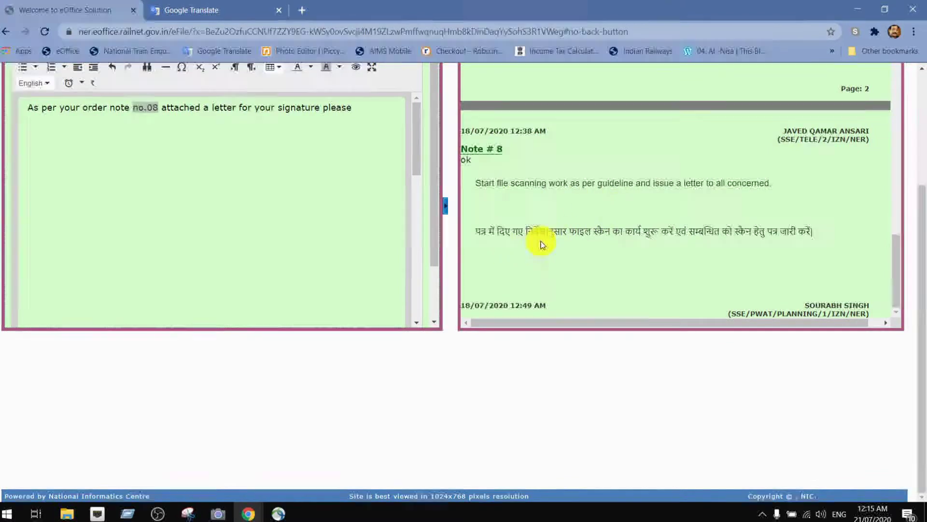
scroll(582, 246, up, 3)
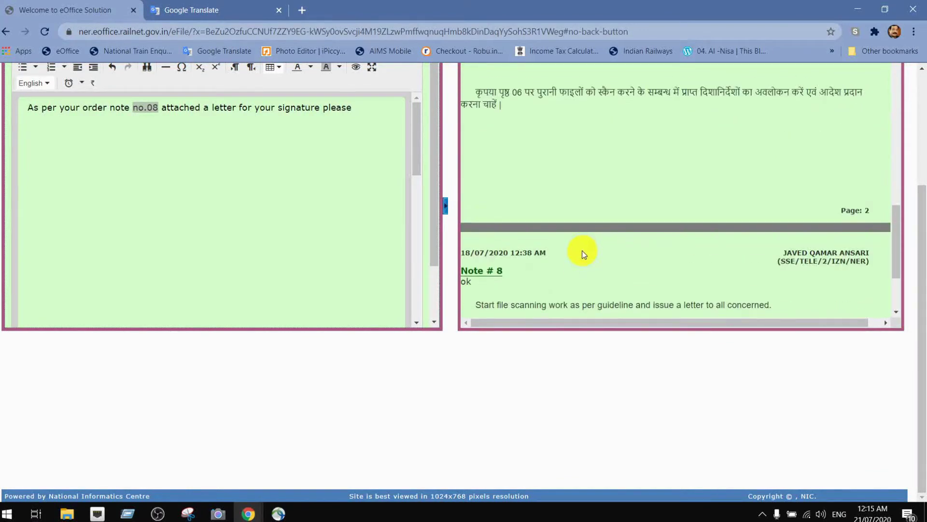
scroll(696, 260, up, 3)
scroll(687, 259, down, 6)
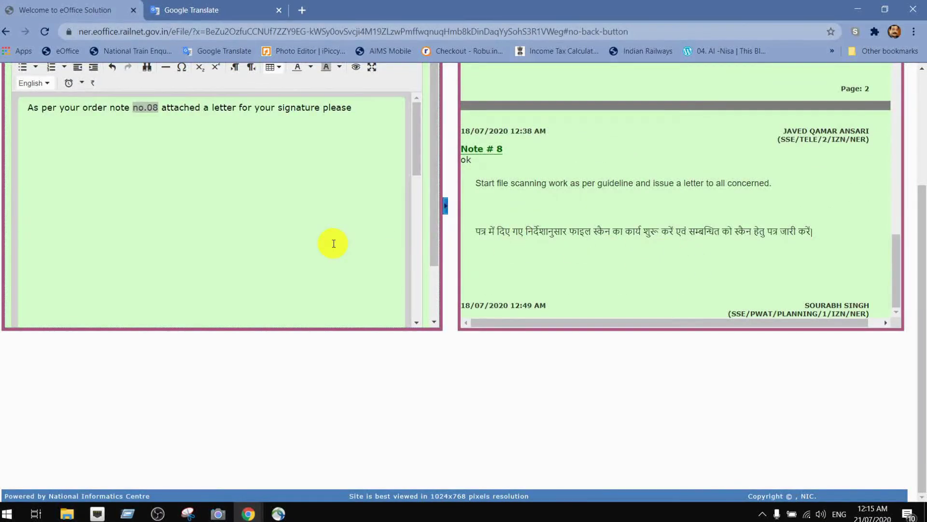
scroll(333, 244, up, 4)
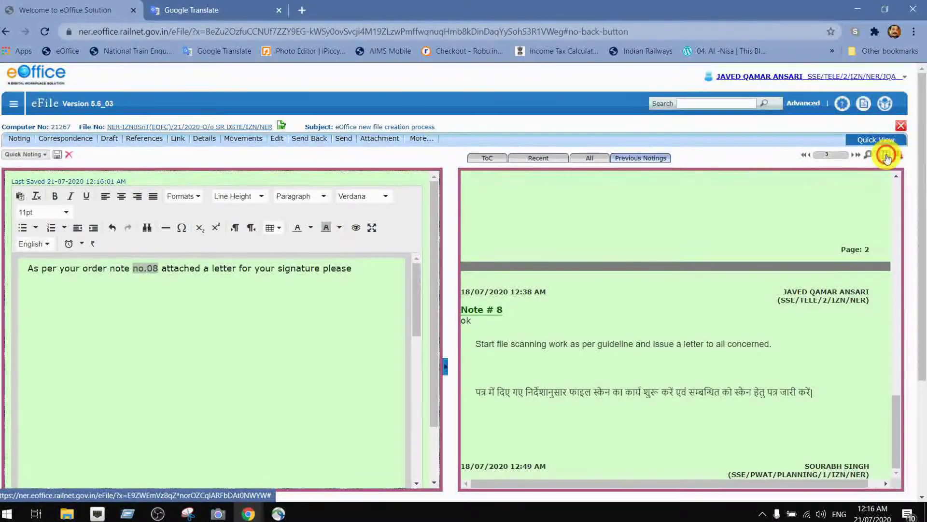
- Link the selected 'no.08' to Note # 8 using Refer Noting by note number
click(887, 157)
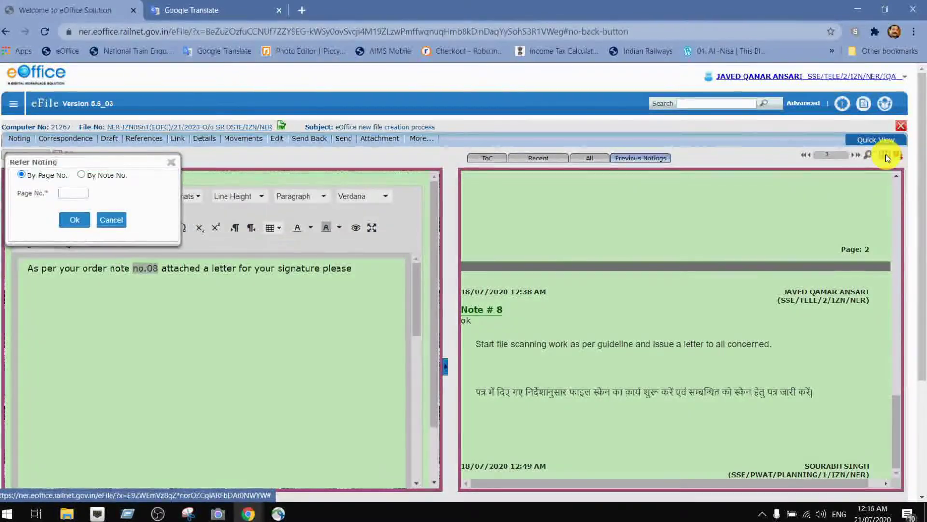
click(65, 193)
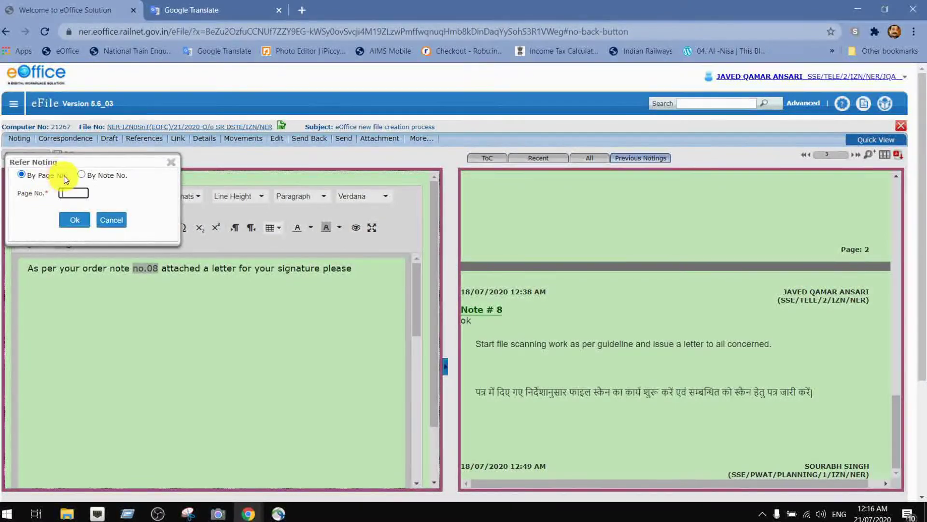
click(82, 174)
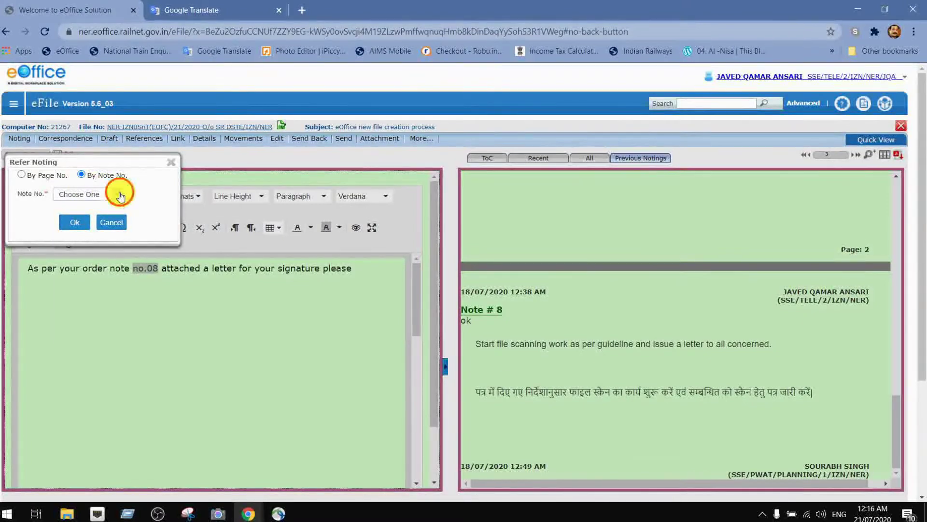
click(119, 195)
scroll(94, 303, down, 1)
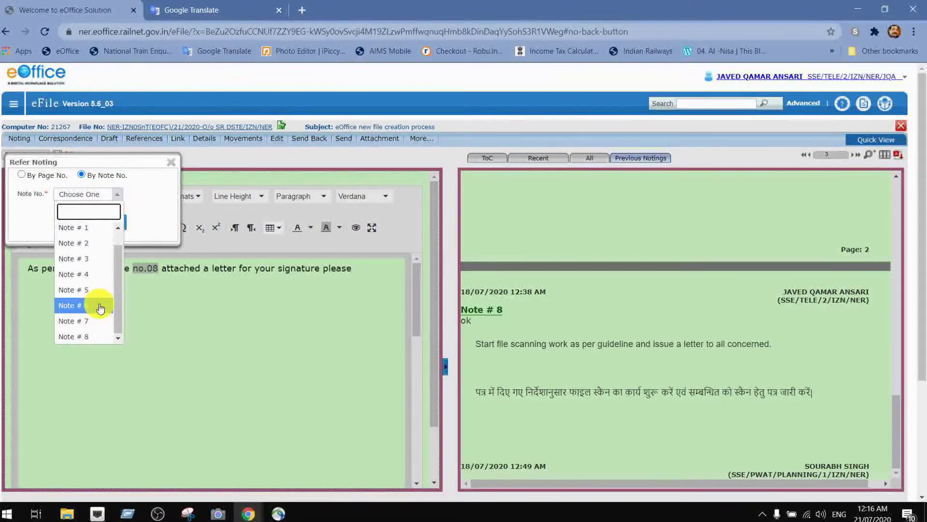
click(87, 335)
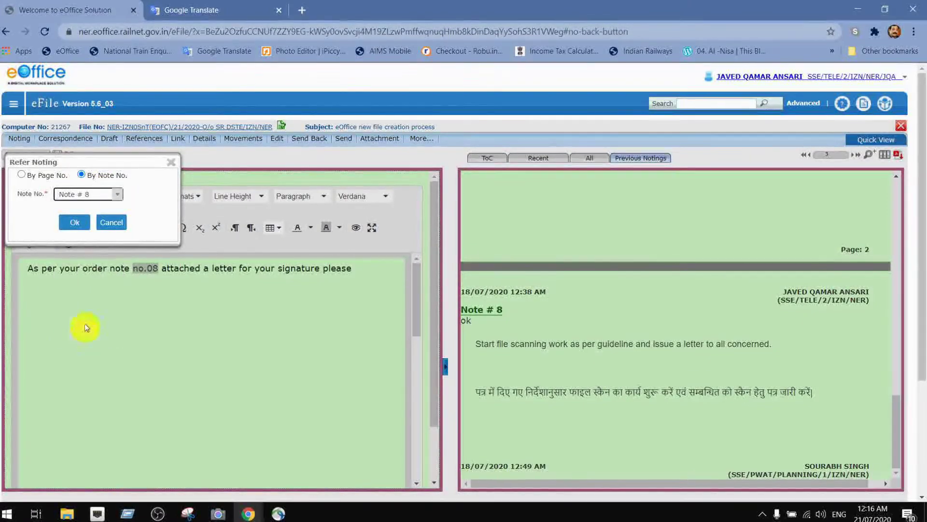
click(75, 220)
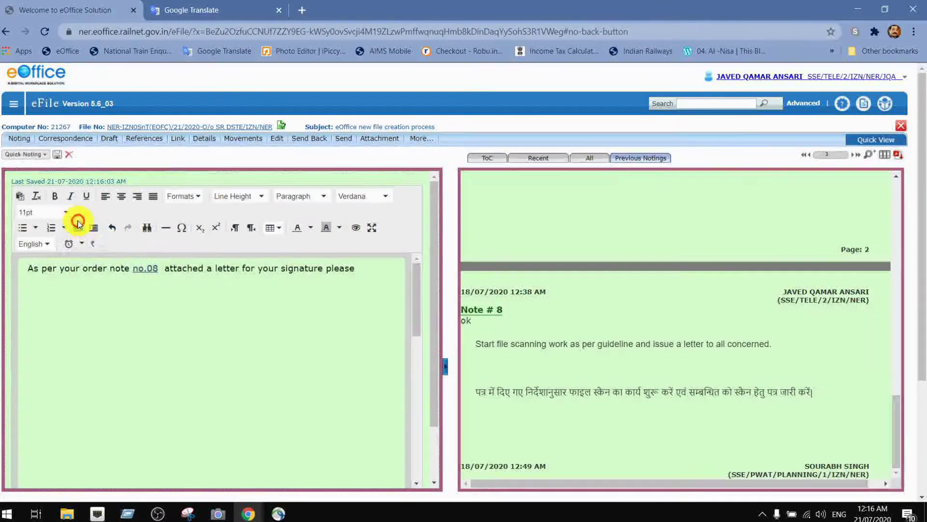
click(154, 272)
click(119, 318)
click(146, 274)
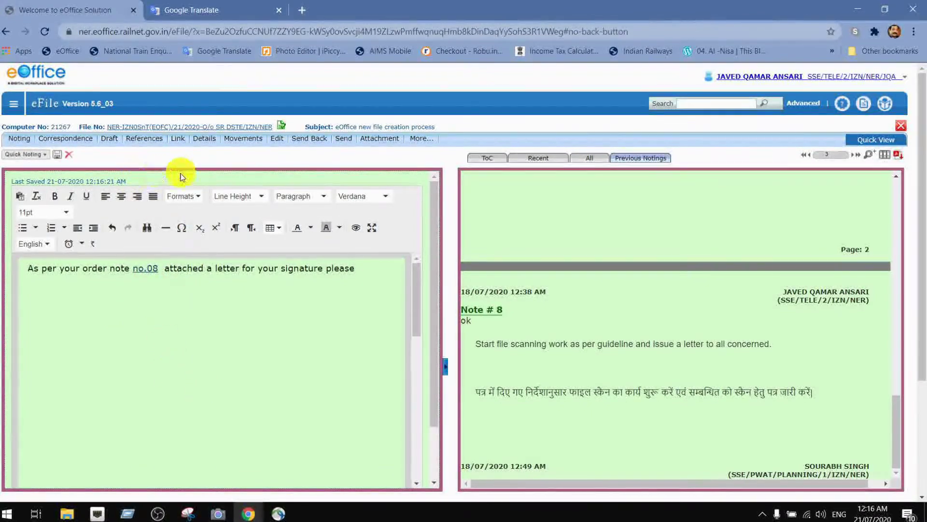
- Send the file back For Approval with remark 'for your approval & signature please', fixing 'signsture'
click(320, 140)
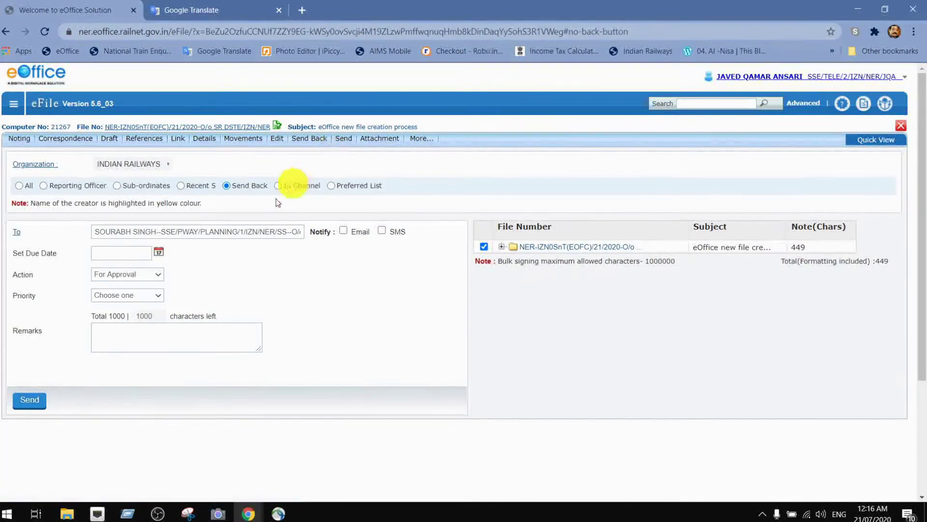
click(149, 235)
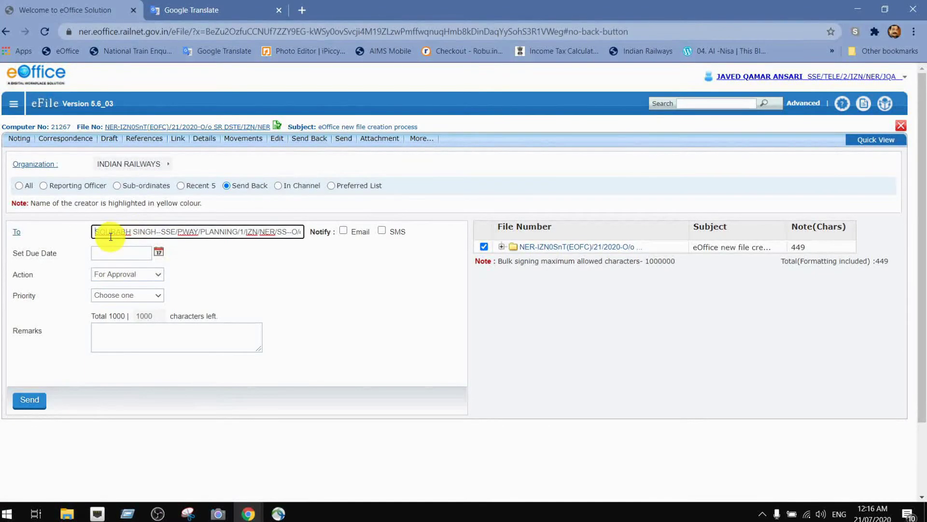
click(120, 333)
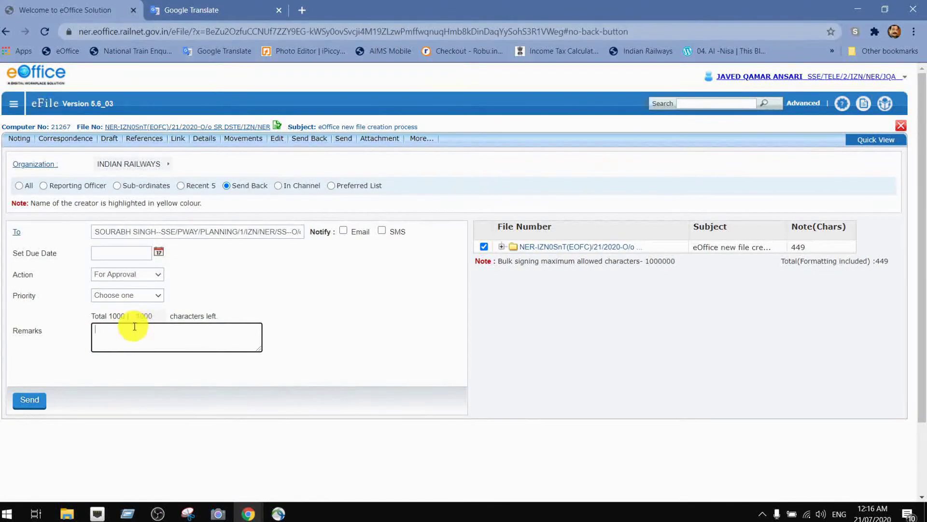
text(for your approval & signsture)
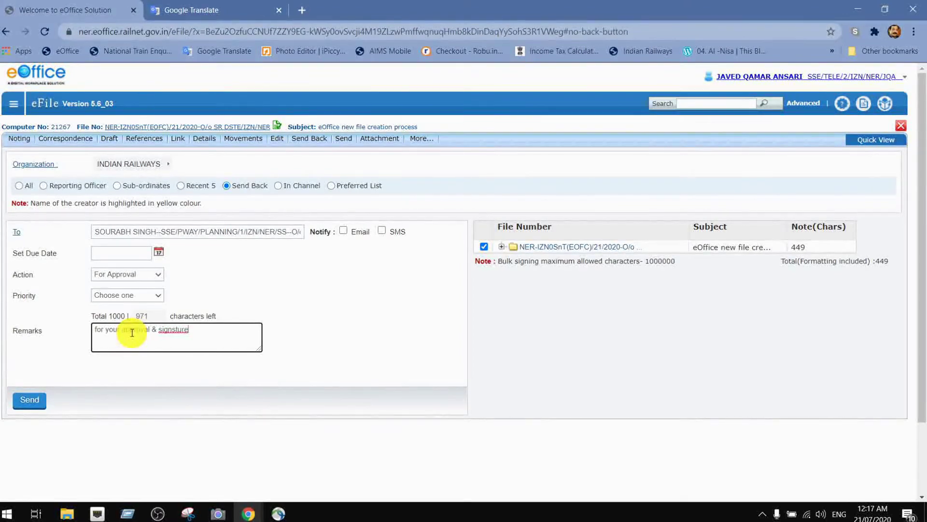
click(172, 330)
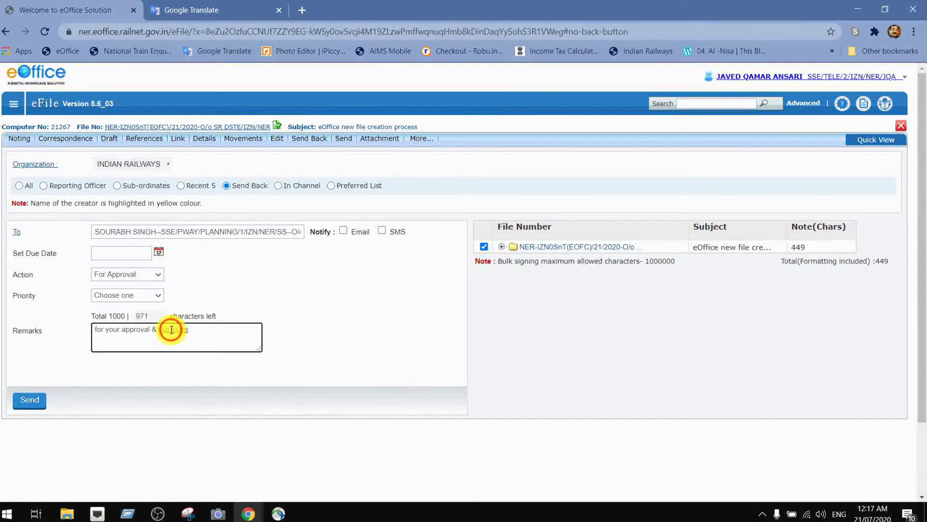
key(BackSpace)
text(please)
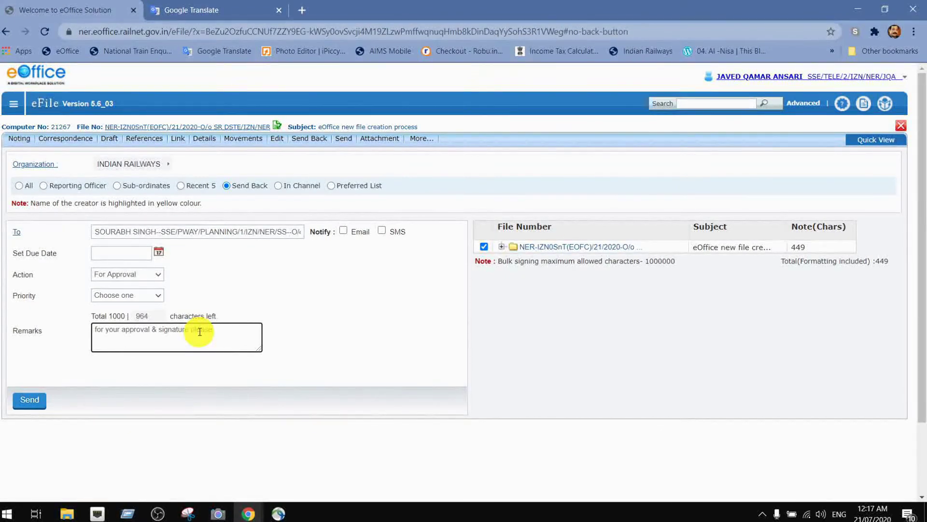
click(40, 400)
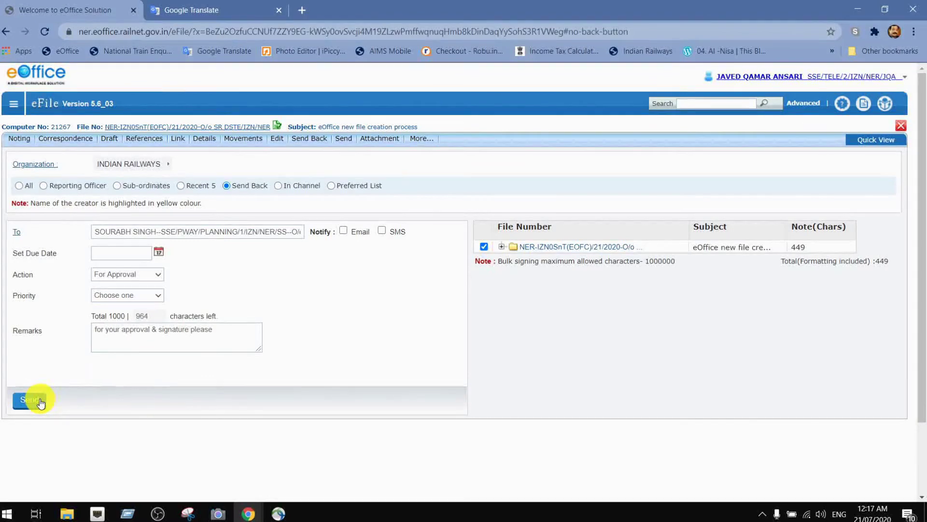